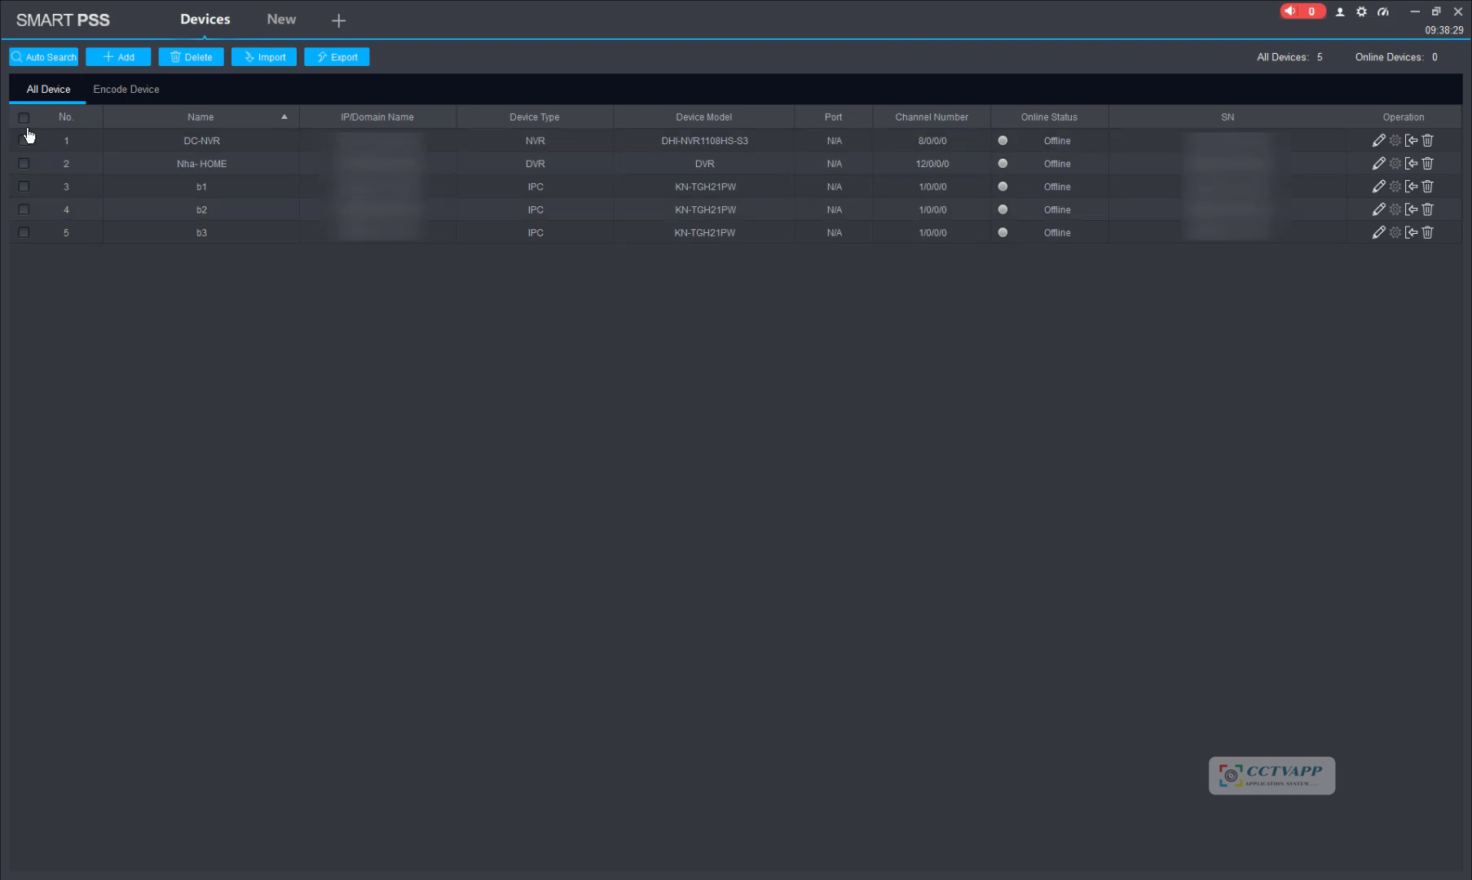
Step: Export all five listed devices to device.xml on the Desktop and confirm the success prompt
{"action": "left_click", "coordinate": [24, 119]}
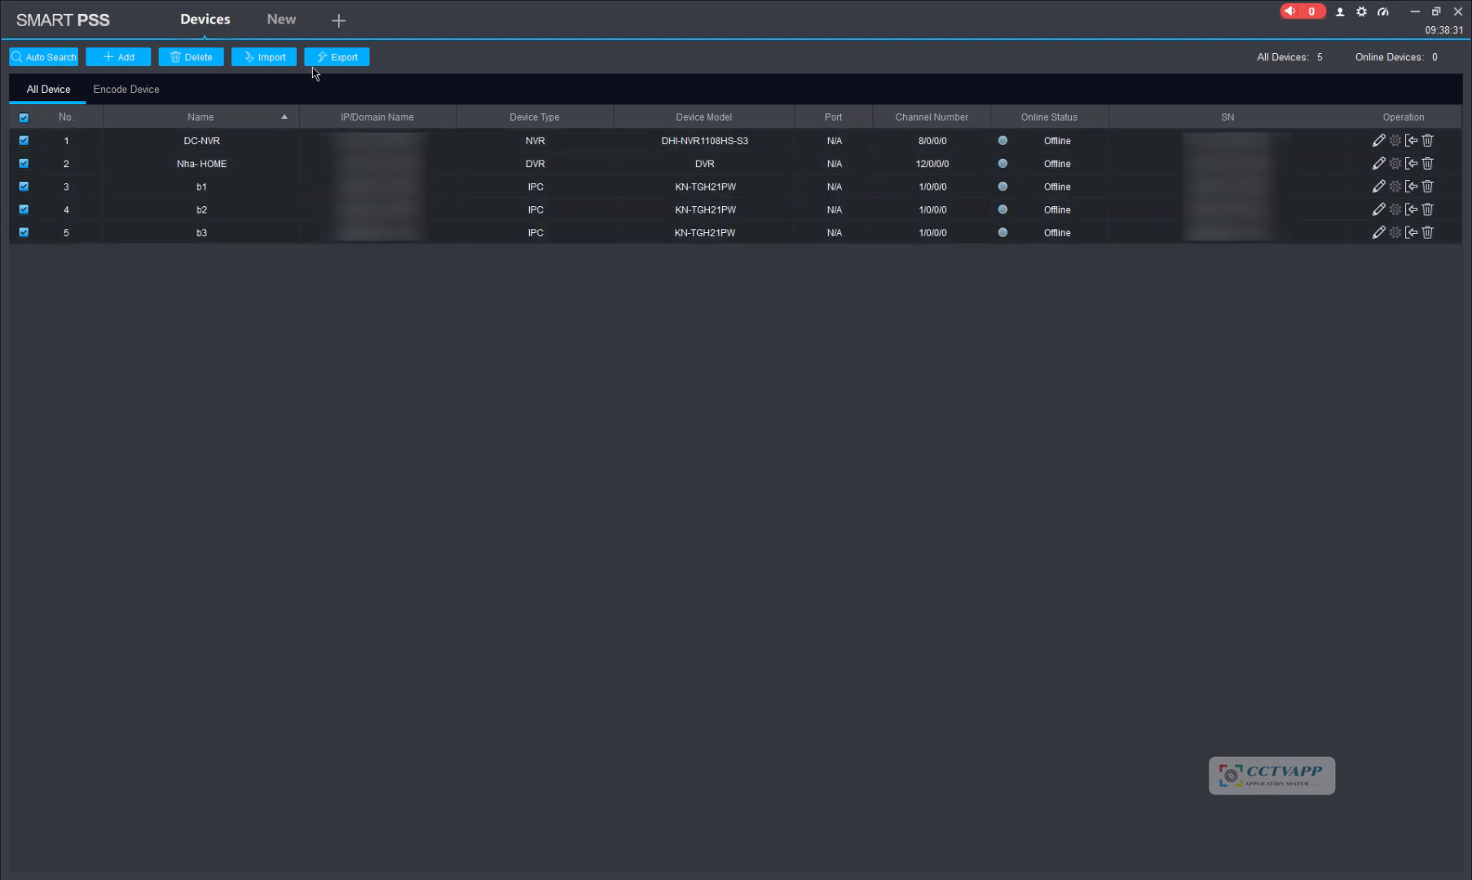
{"action": "left_click", "coordinate": [359, 57]}
{"action": "left_click", "coordinate": [850, 420]}
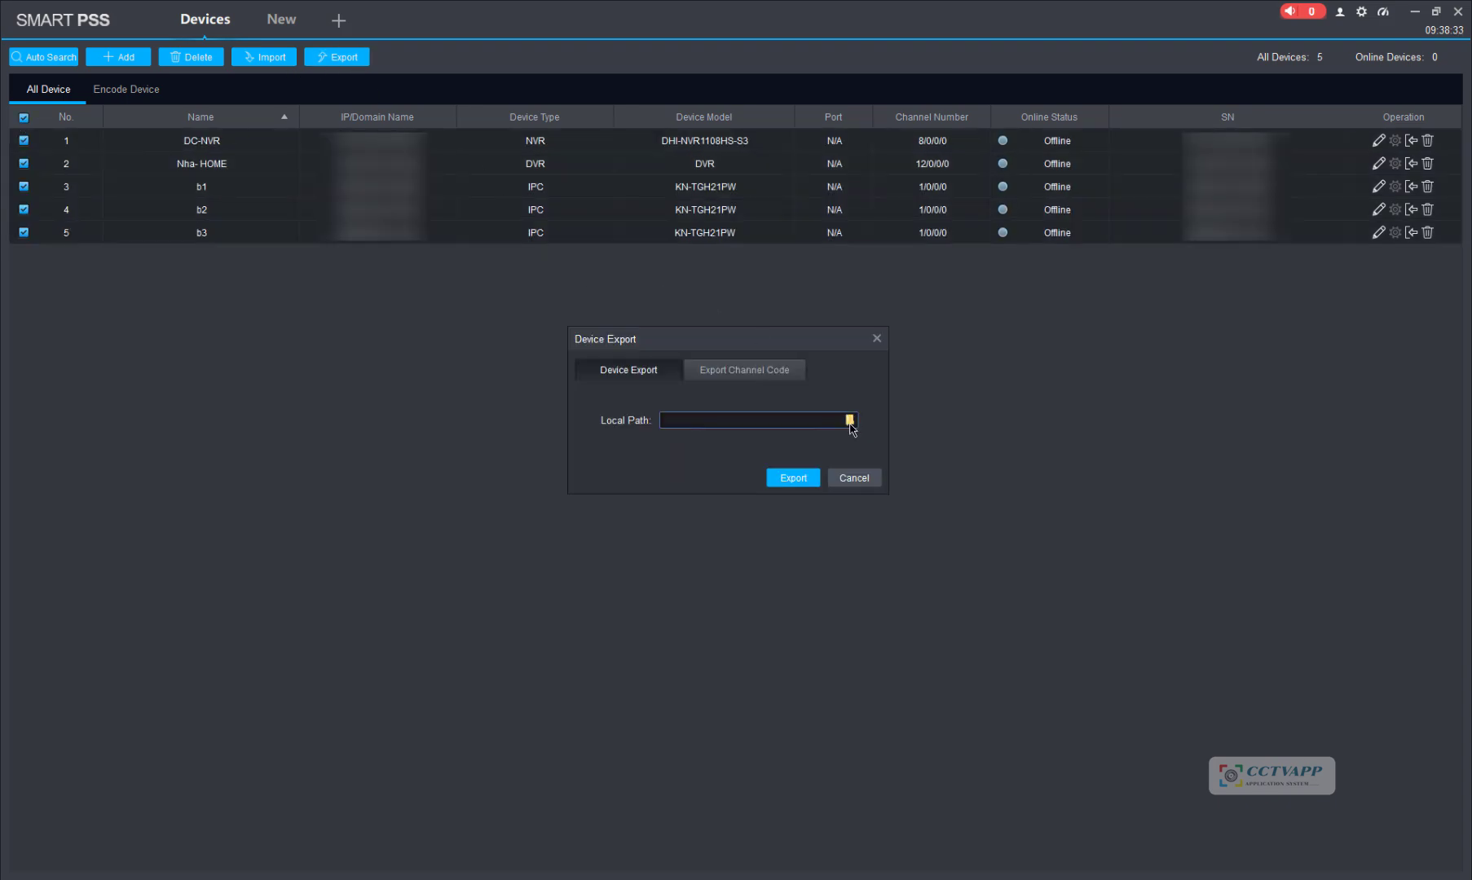
{"action": "left_click", "coordinate": [640, 484]}
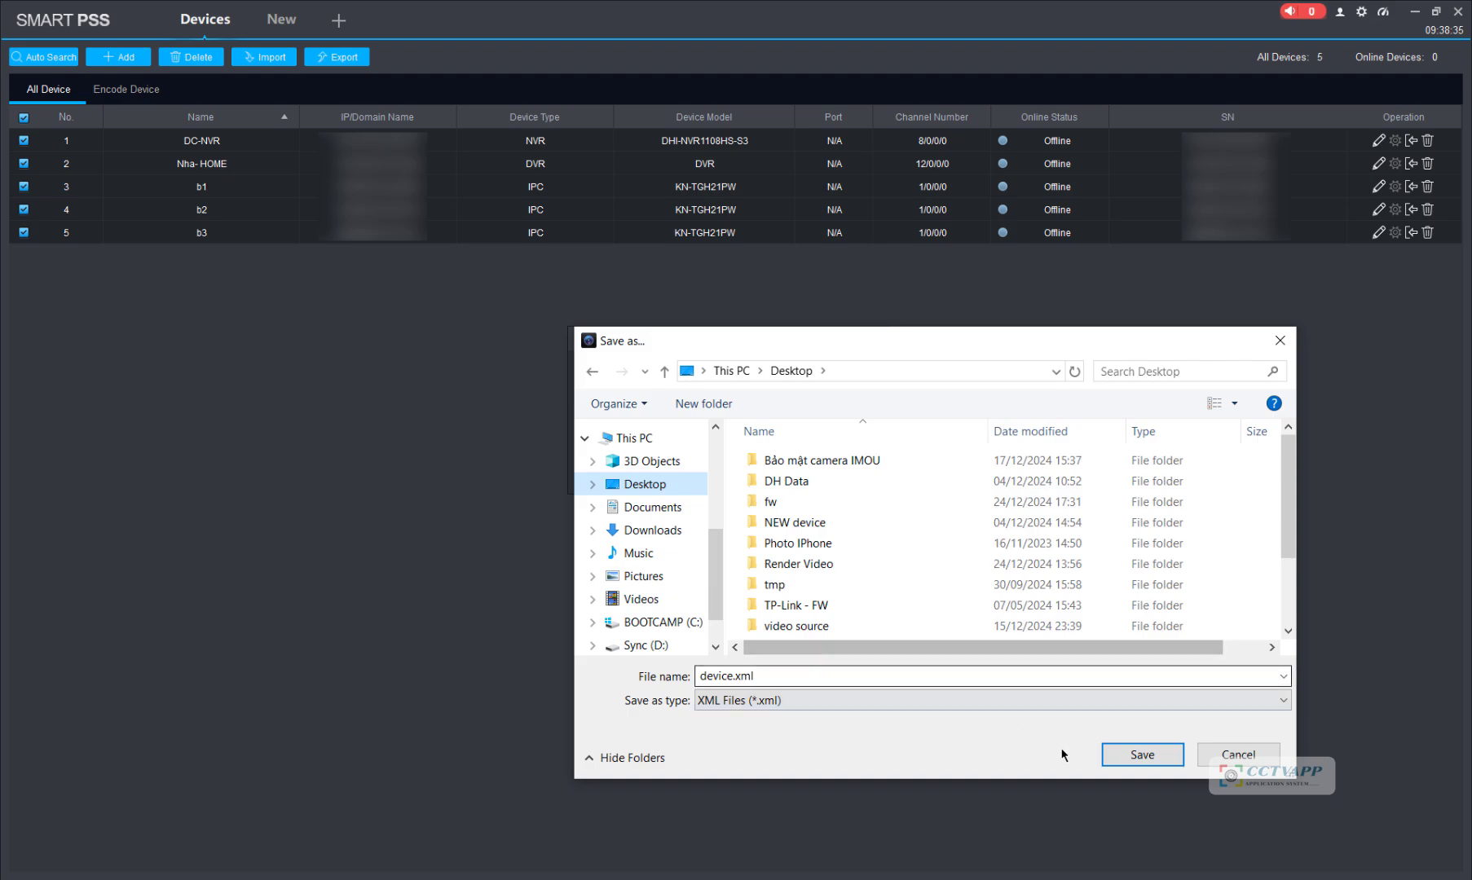
{"action": "left_click", "coordinate": [1144, 758]}
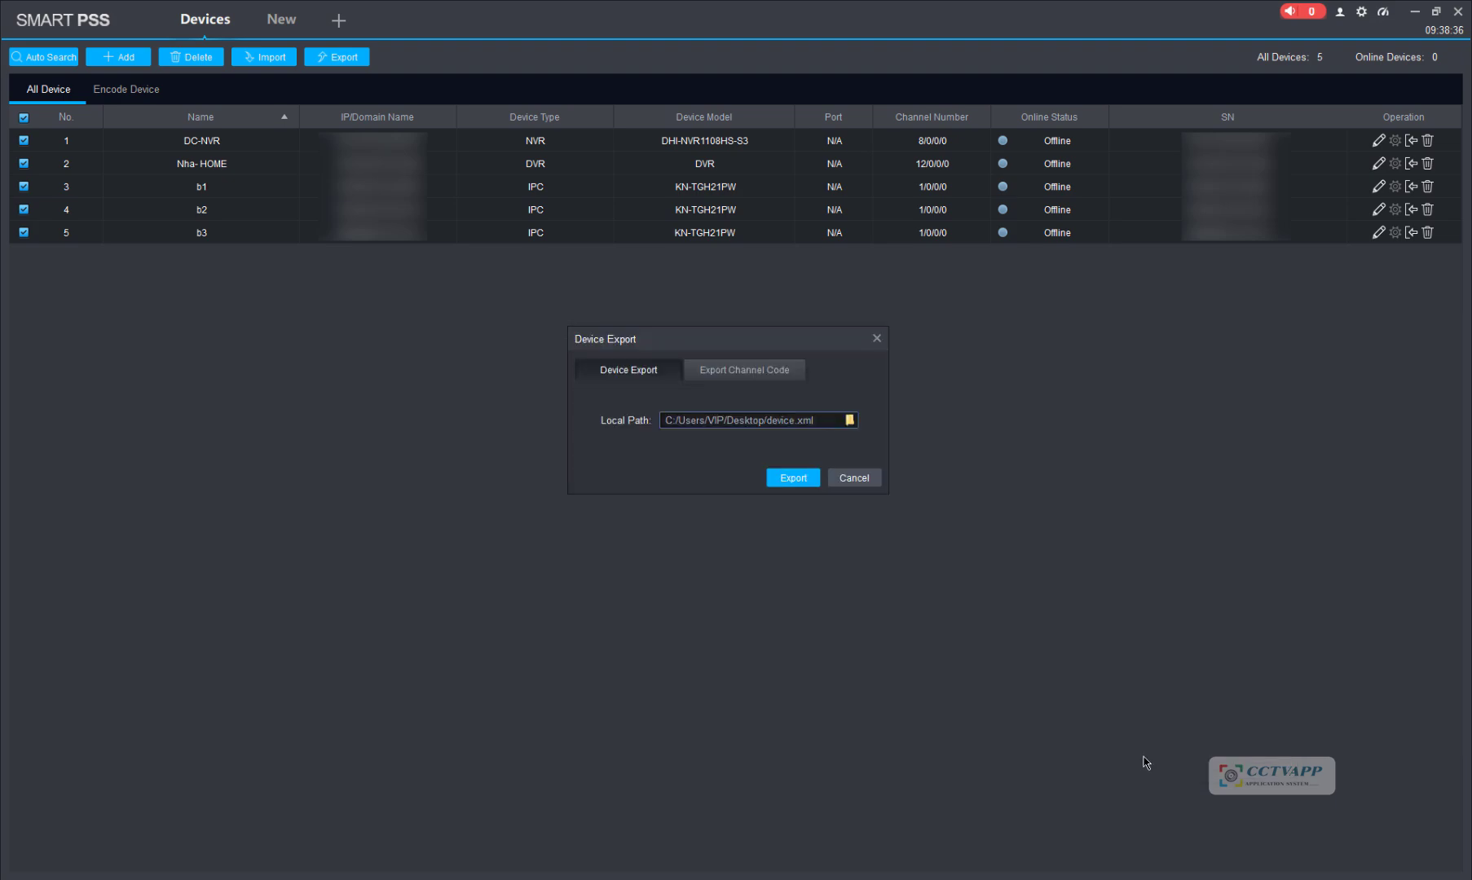
{"action": "left_click", "coordinate": [791, 480]}
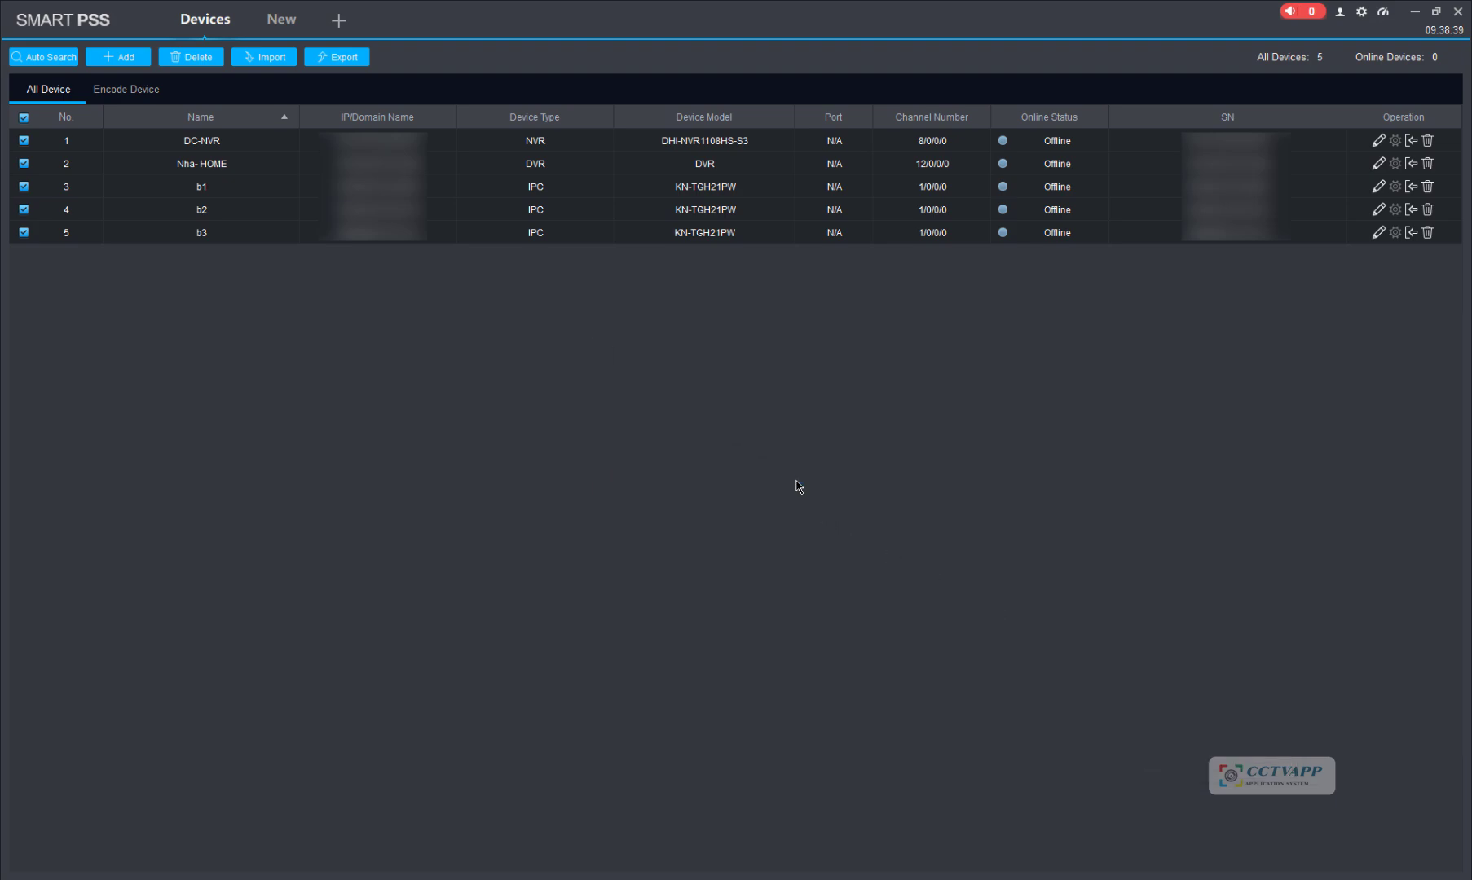
{"action": "left_click", "coordinate": [817, 463]}
Step: Exit SmartPSS and open Control Panel through Windows search
{"action": "left_click", "coordinate": [1461, 15]}
{"action": "left_click", "coordinate": [742, 456]}
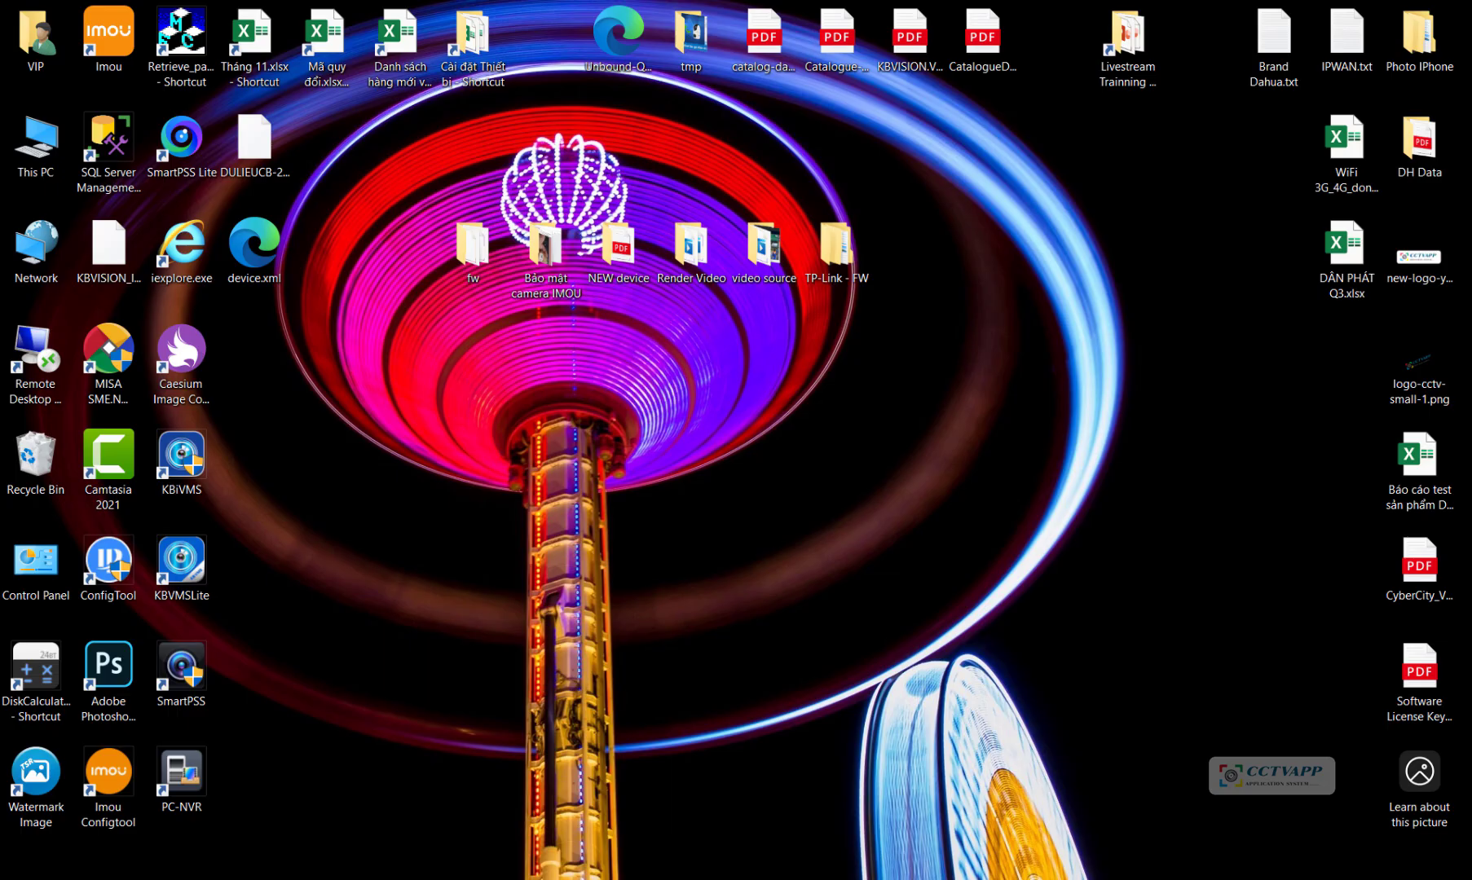
{"action": "key", "text": "super+s"}
{"action": "type", "text": "con"}
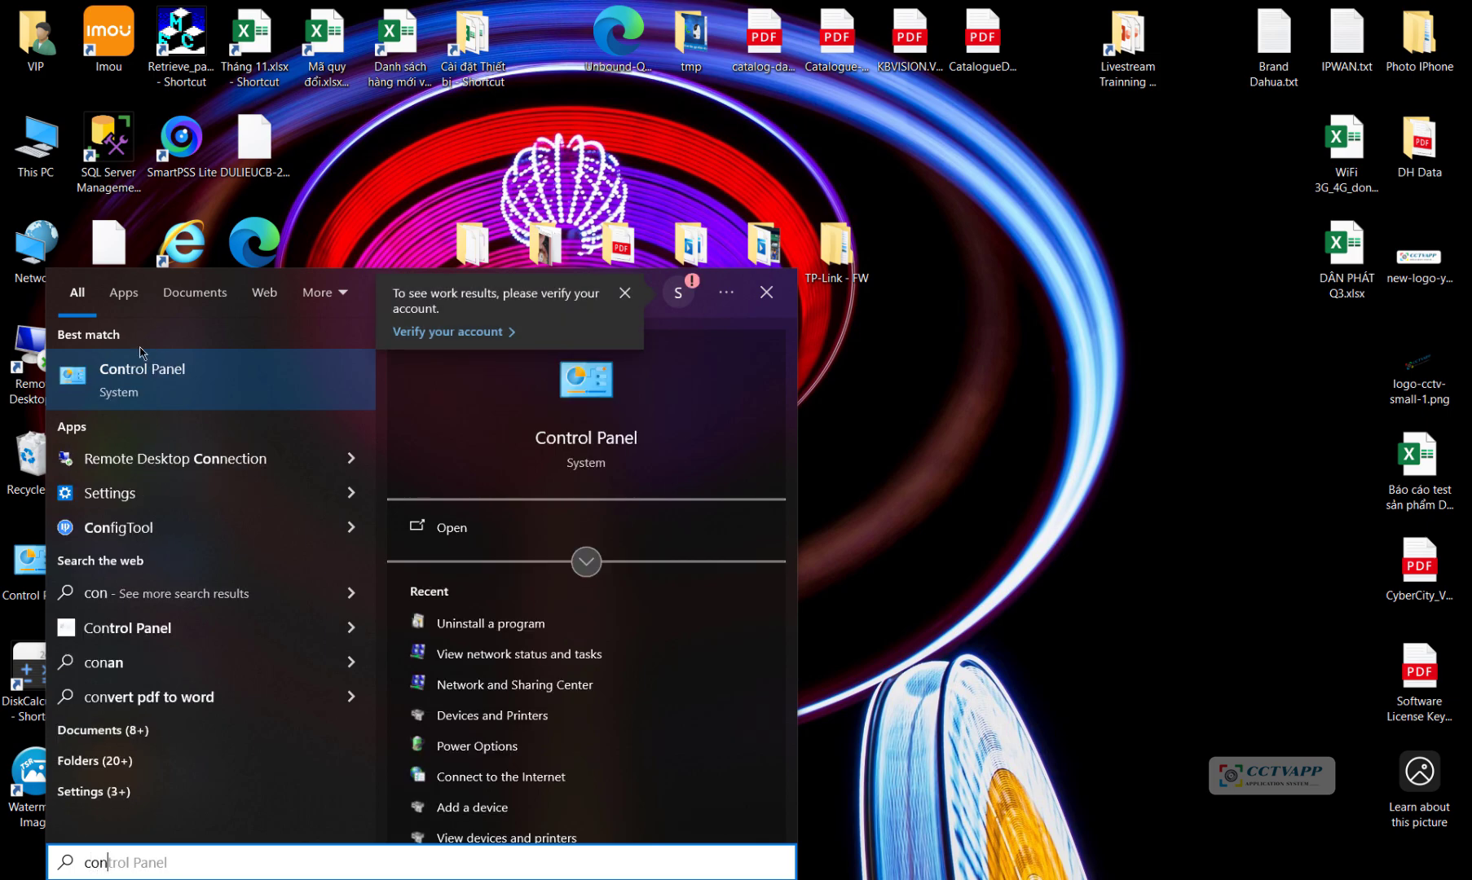
{"action": "key", "text": "Return"}
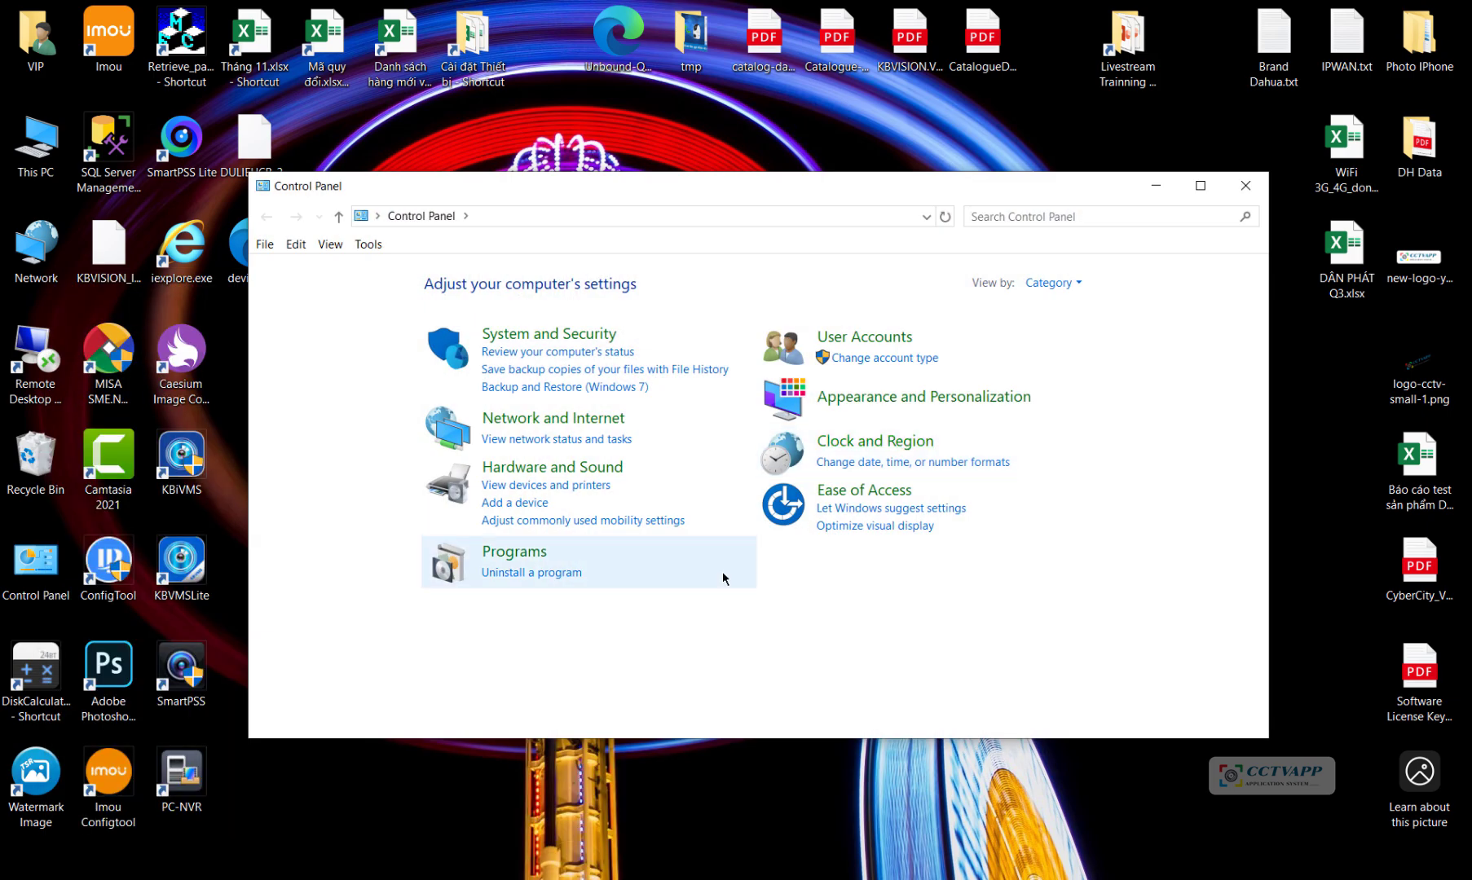
Step: Try uninstalling SmartPSS 2.003, acknowledge the still-running warning, and minimize Programs and Features
{"action": "left_click", "coordinate": [559, 575]}
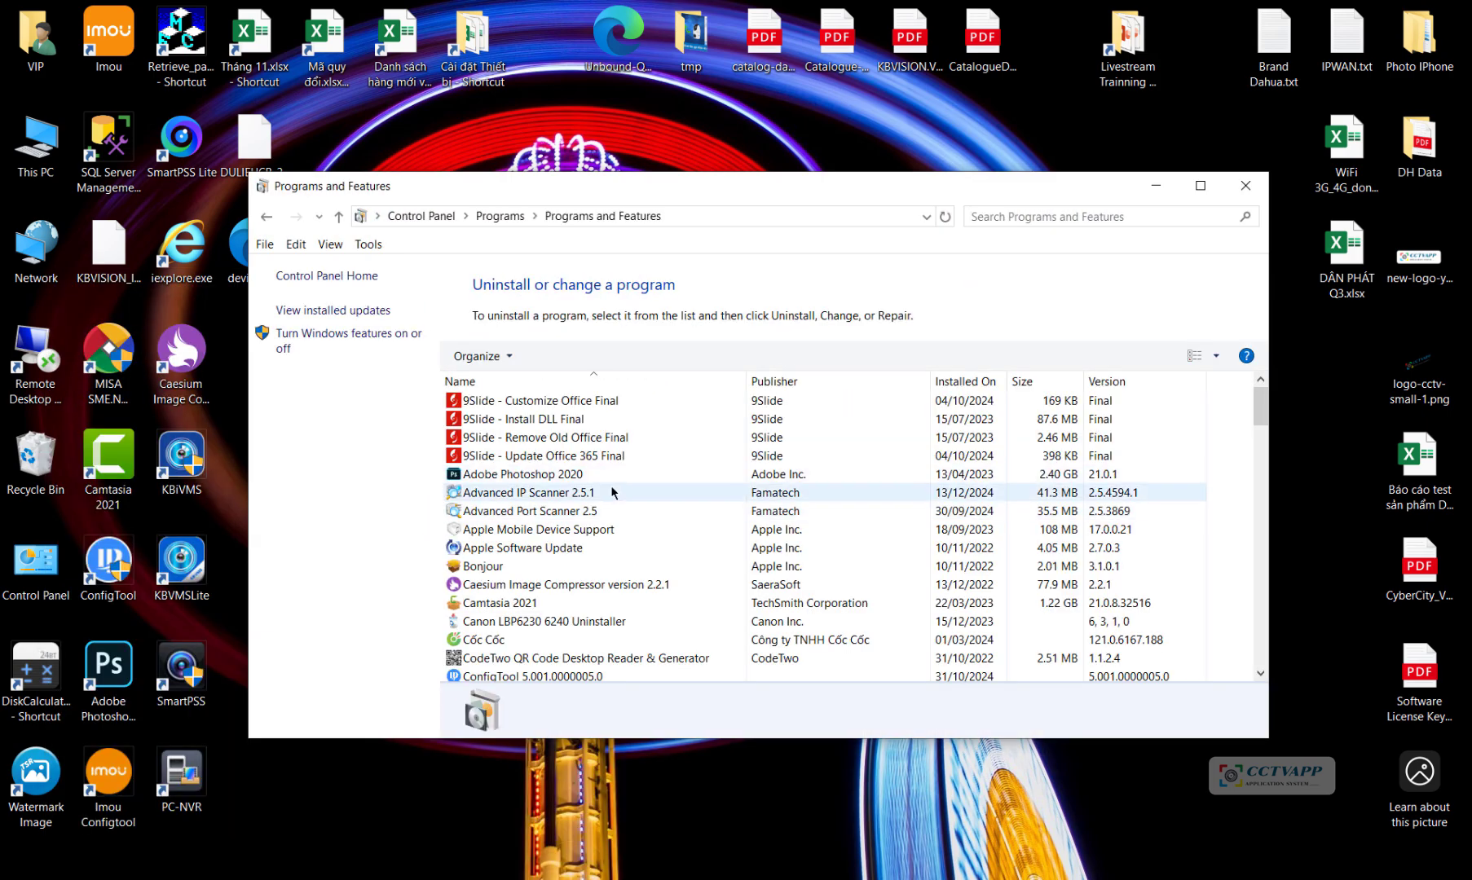
{"action": "left_click", "coordinate": [610, 498]}
{"action": "key", "text": "s"}
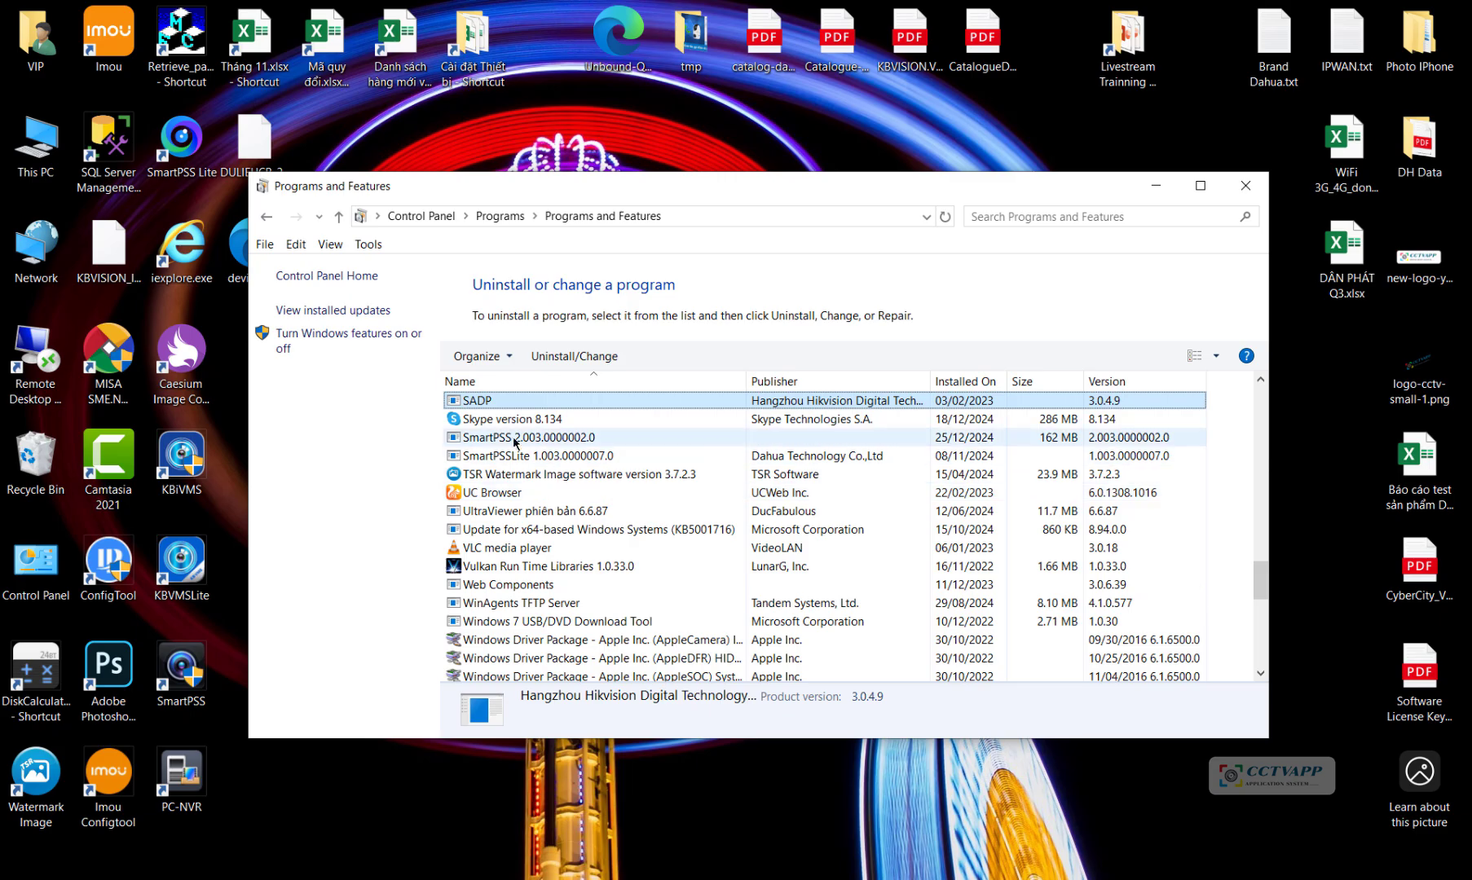
{"action": "left_click", "coordinate": [507, 437]}
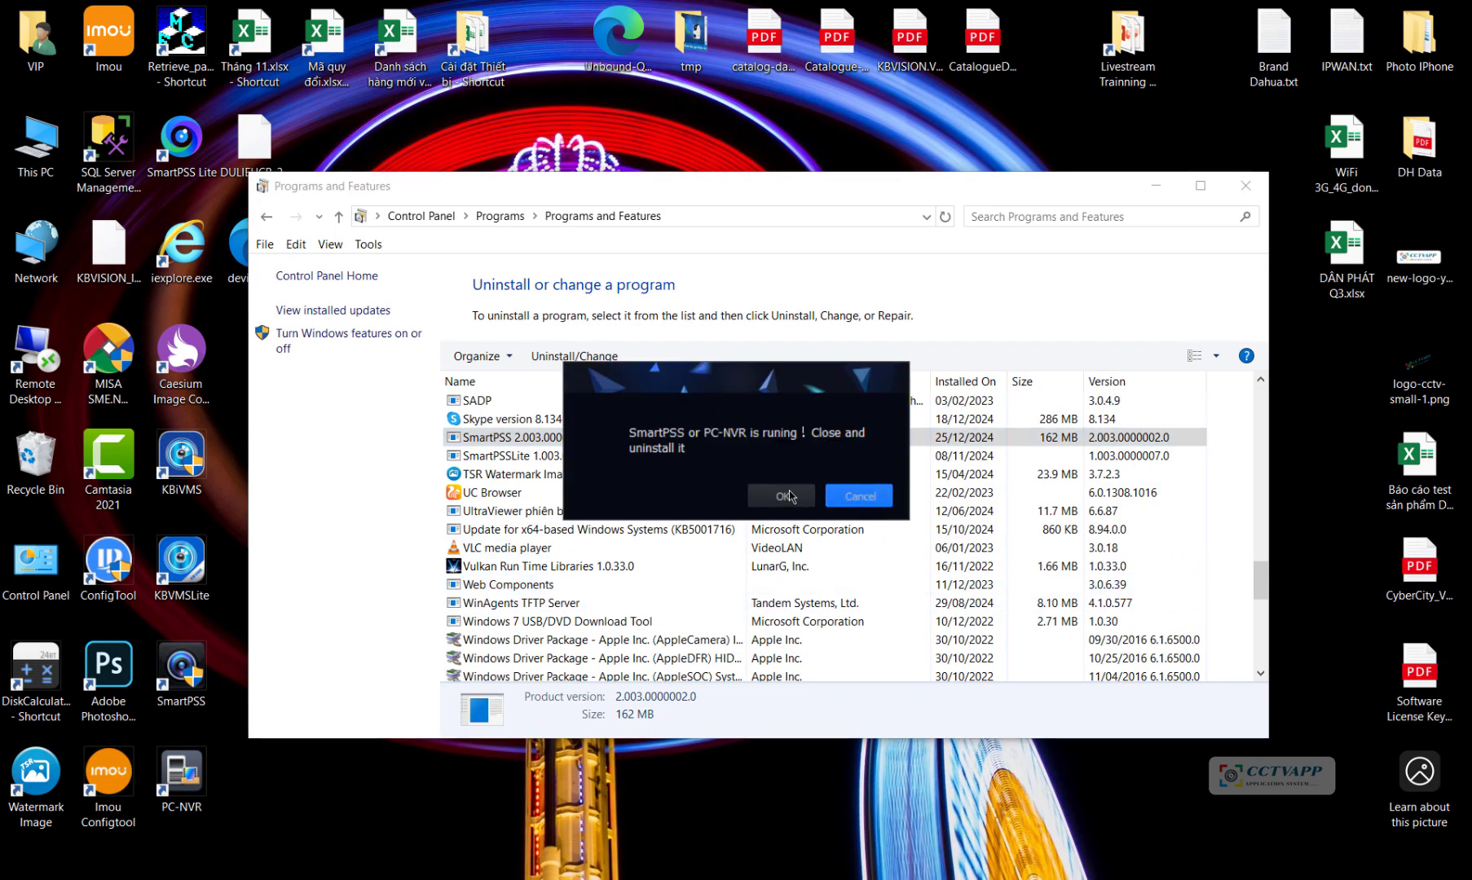
{"action": "left_click", "coordinate": [780, 498]}
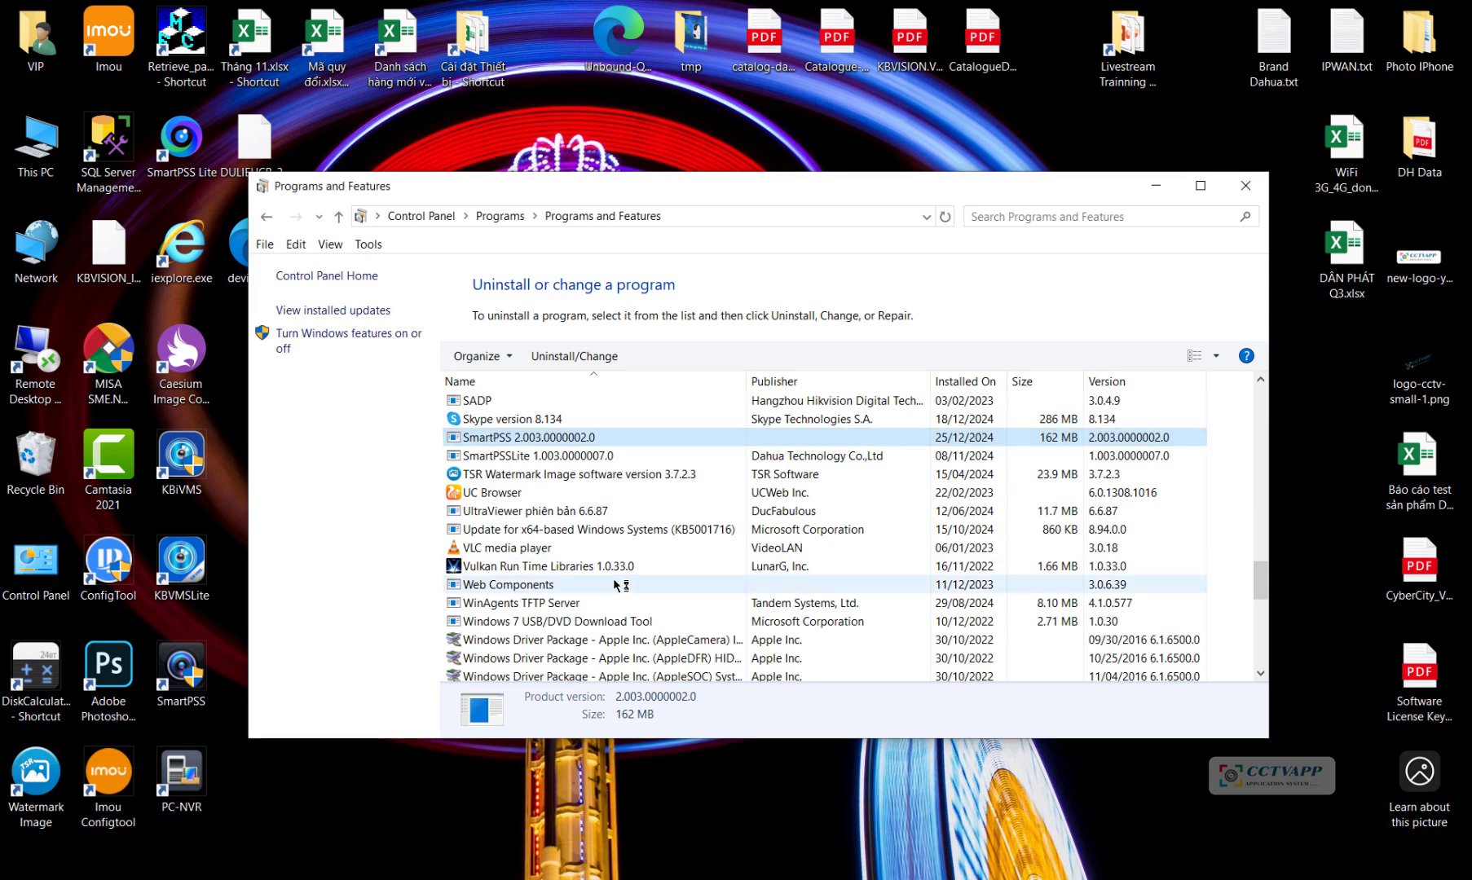
{"action": "left_click", "coordinate": [781, 496]}
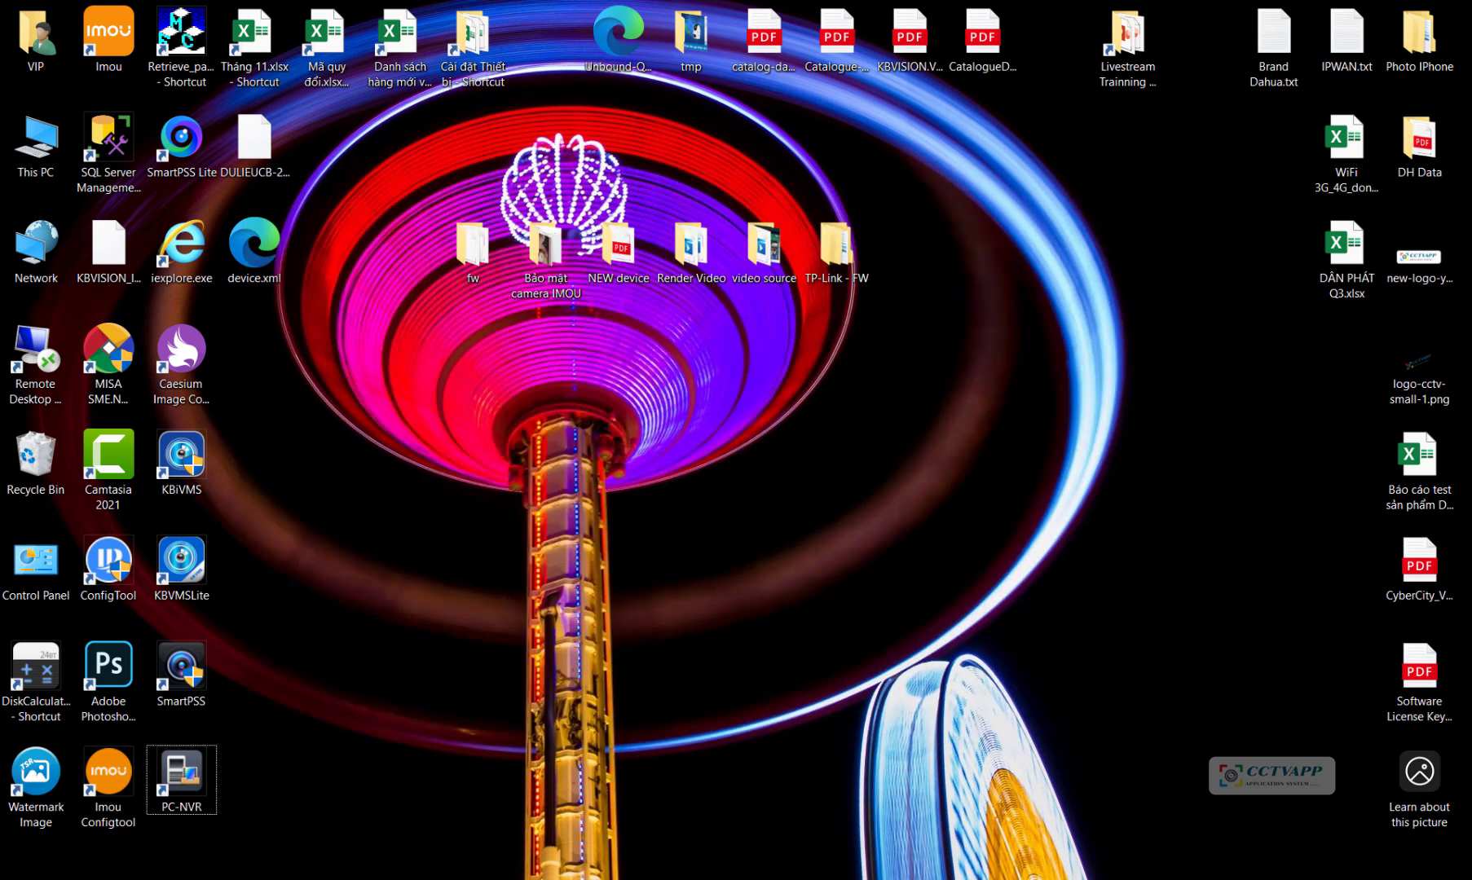
Step: Quit PC-NVR from its system tray icon, entering its password to confirm
{"action": "left_click", "coordinate": [979, 879]}
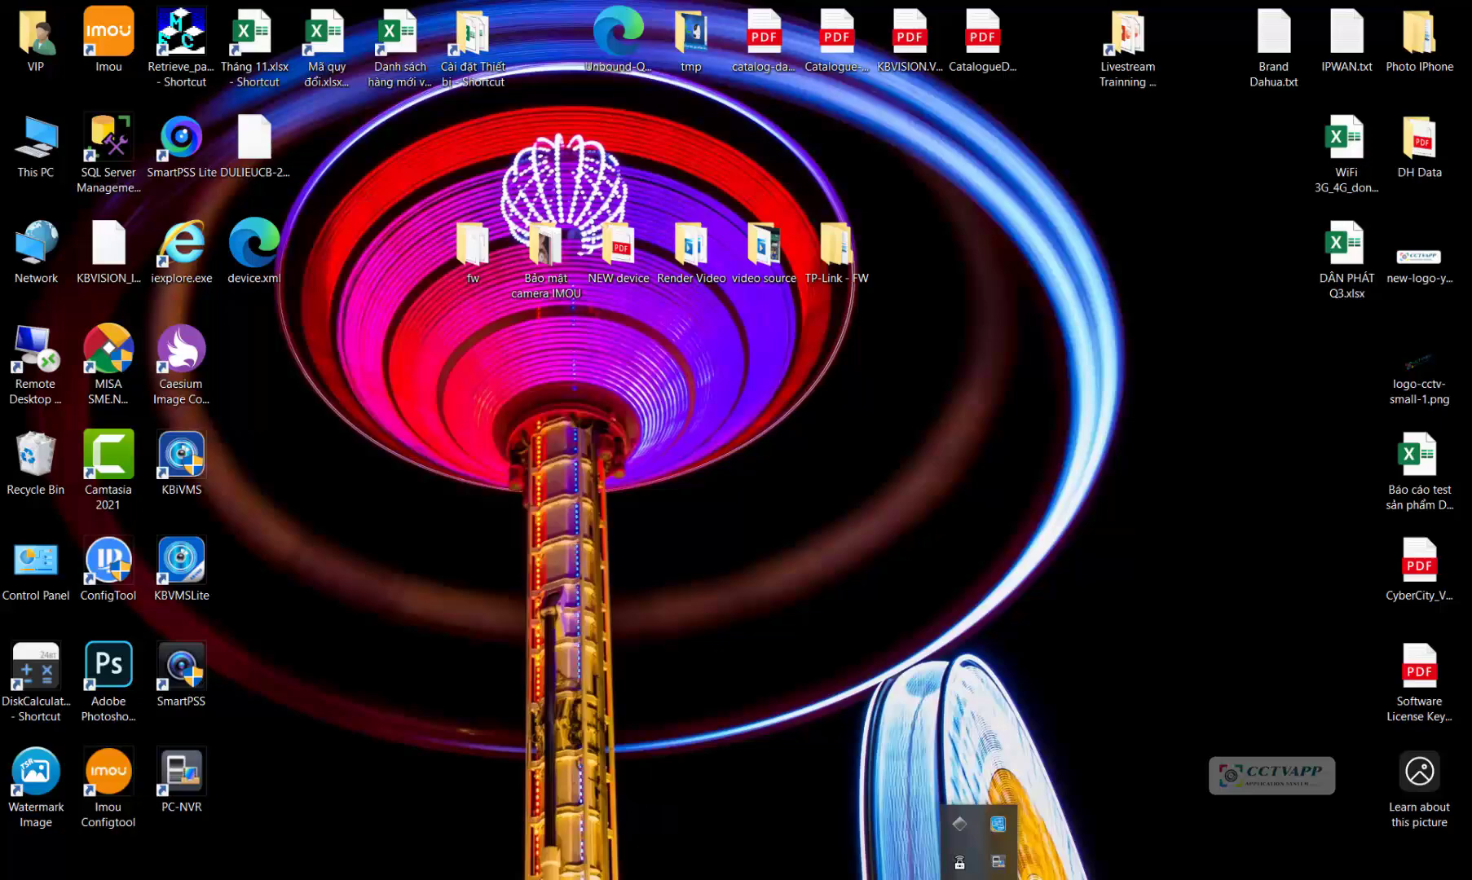
{"action": "right_click", "coordinate": [1003, 864]}
{"action": "left_click", "coordinate": [799, 833]}
{"action": "right_click", "coordinate": [1000, 866]}
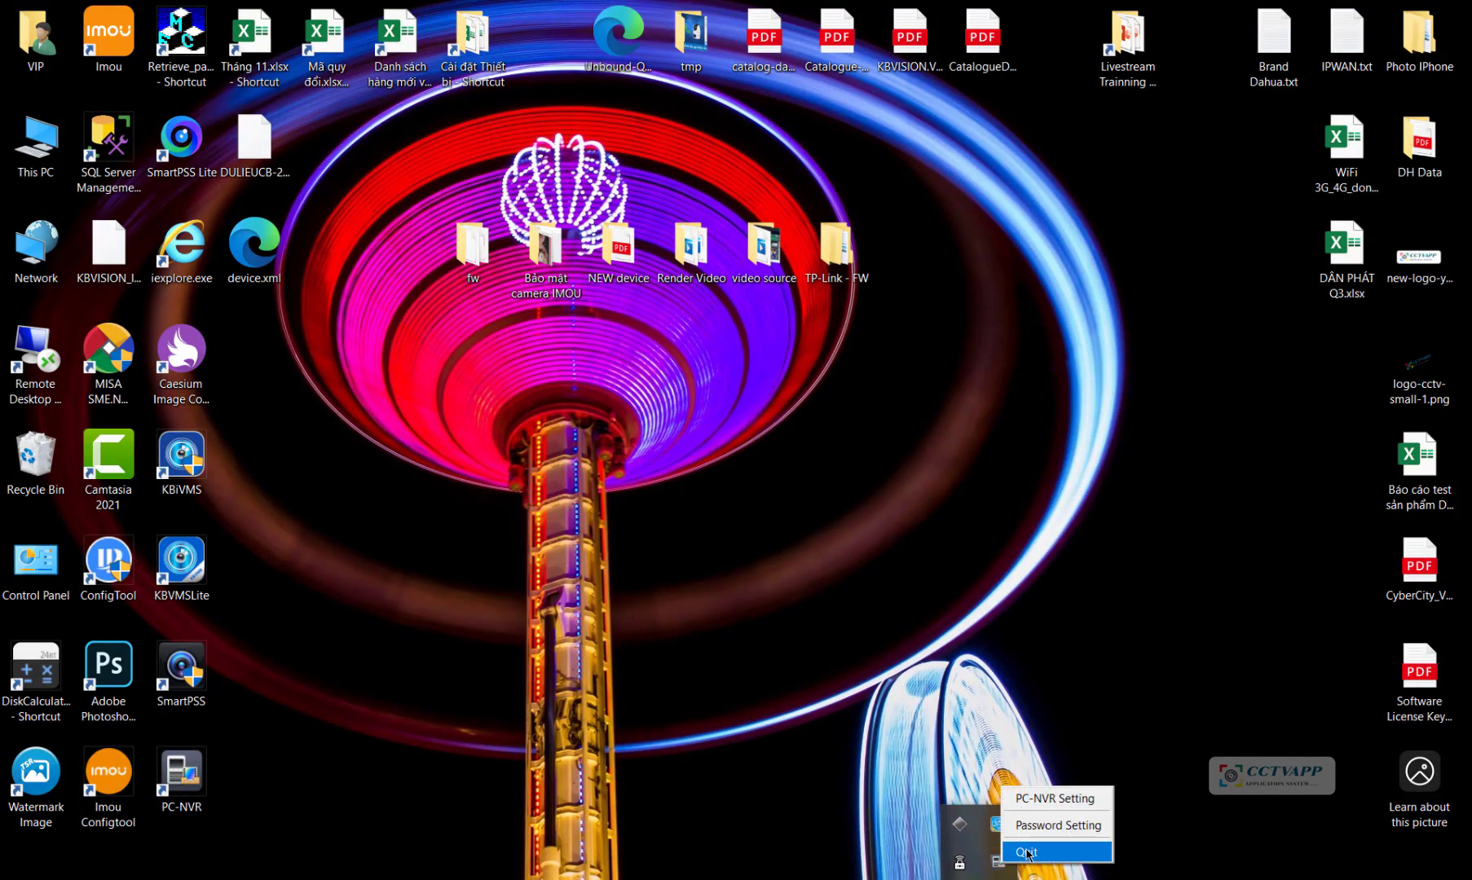
{"action": "left_click", "coordinate": [1027, 853]}
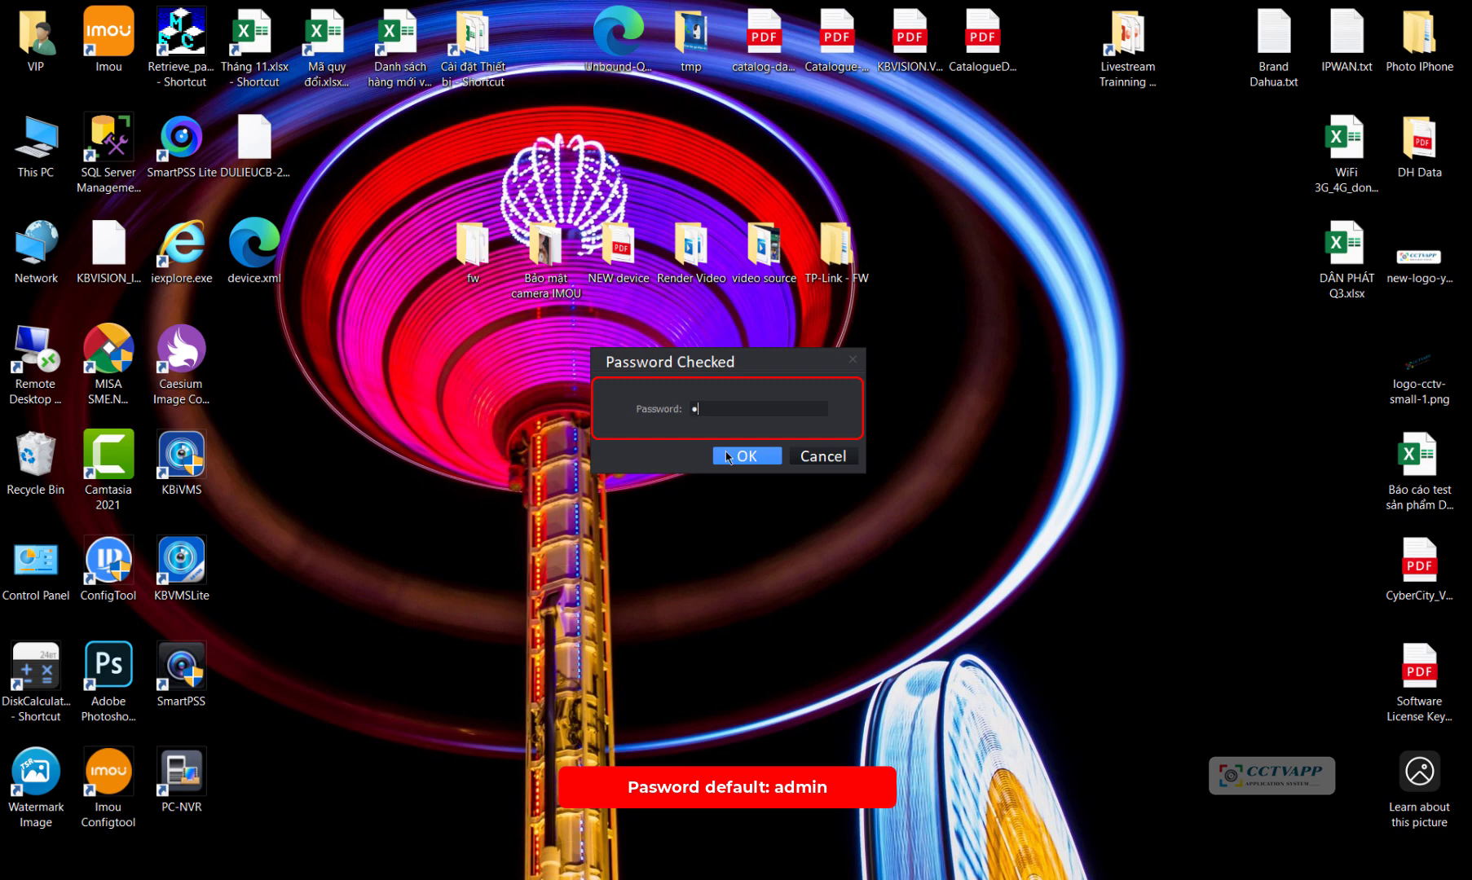
{"action": "left_click", "coordinate": [725, 452]}
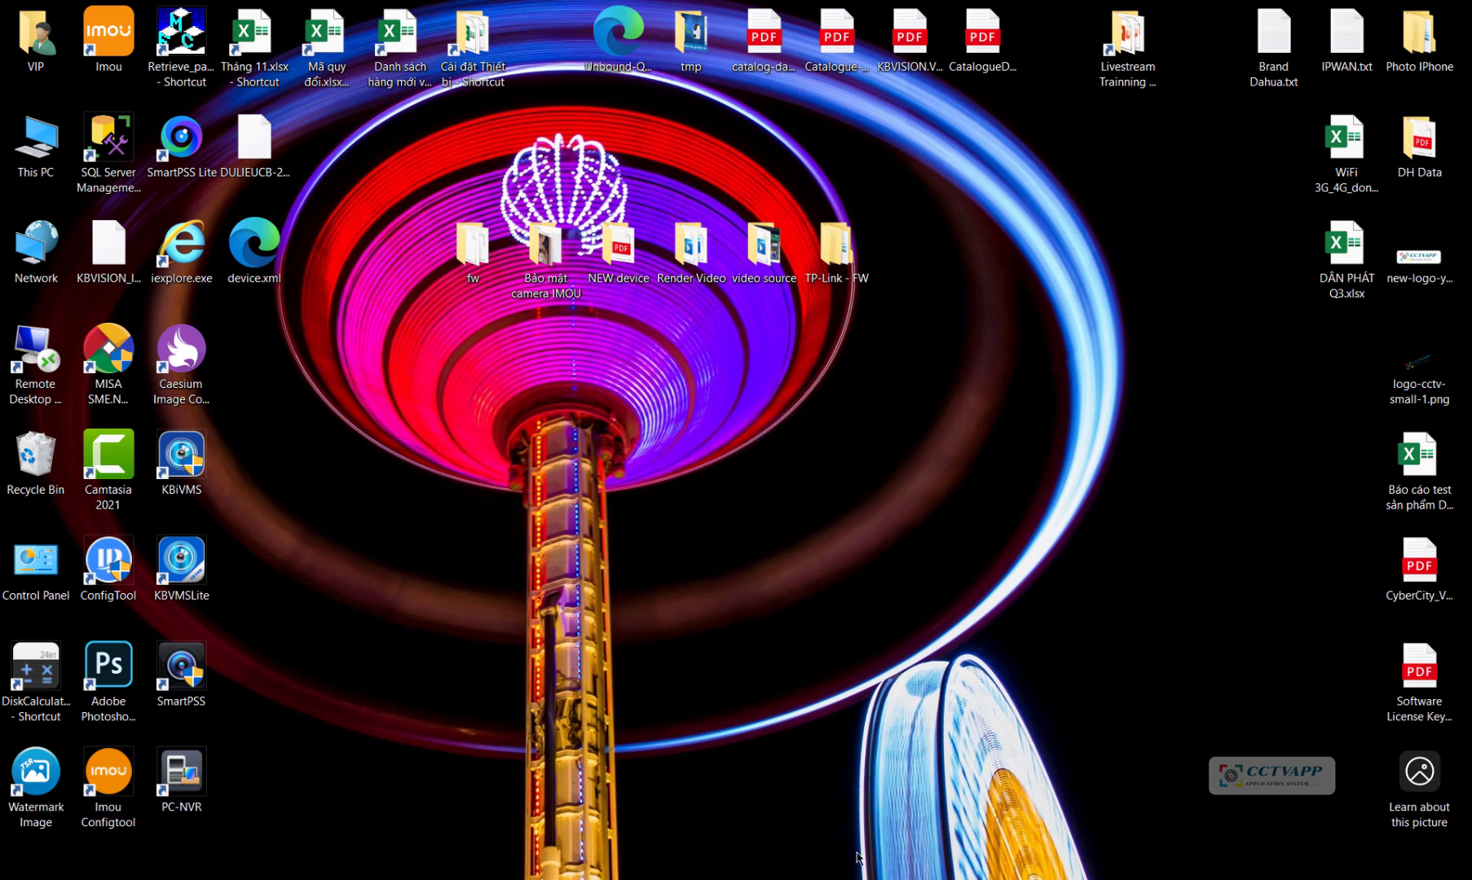
Step: Run the SmartPSS 2.003 uninstaller through Next and Uninstall, then accept the success message
{"action": "mouse_move", "coordinate": [636, 868]}
{"action": "left_click", "coordinate": [636, 811]}
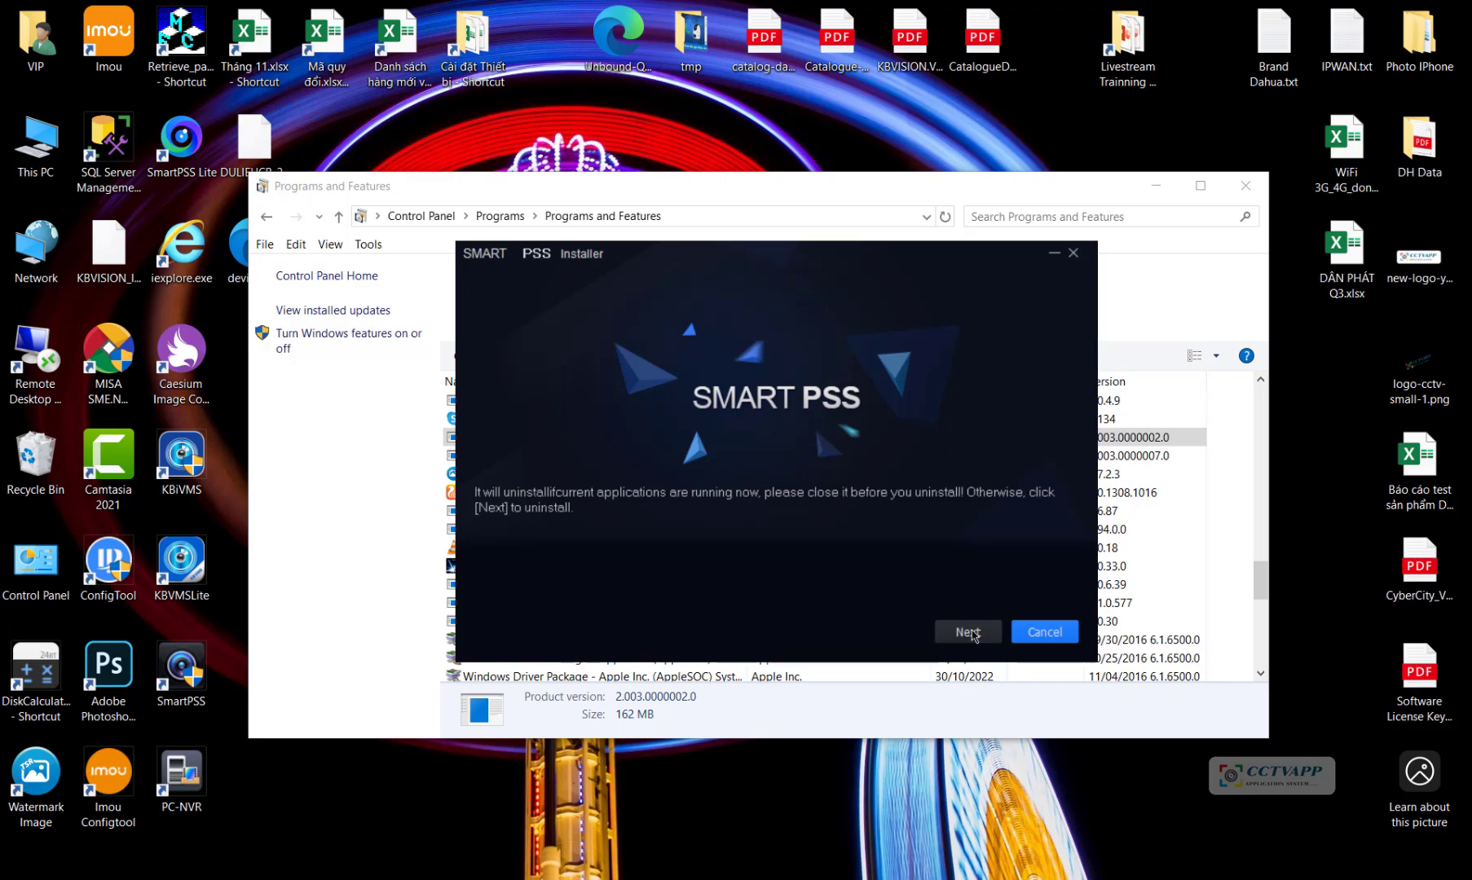
{"action": "left_click", "coordinate": [968, 632]}
{"action": "left_click", "coordinate": [973, 634]}
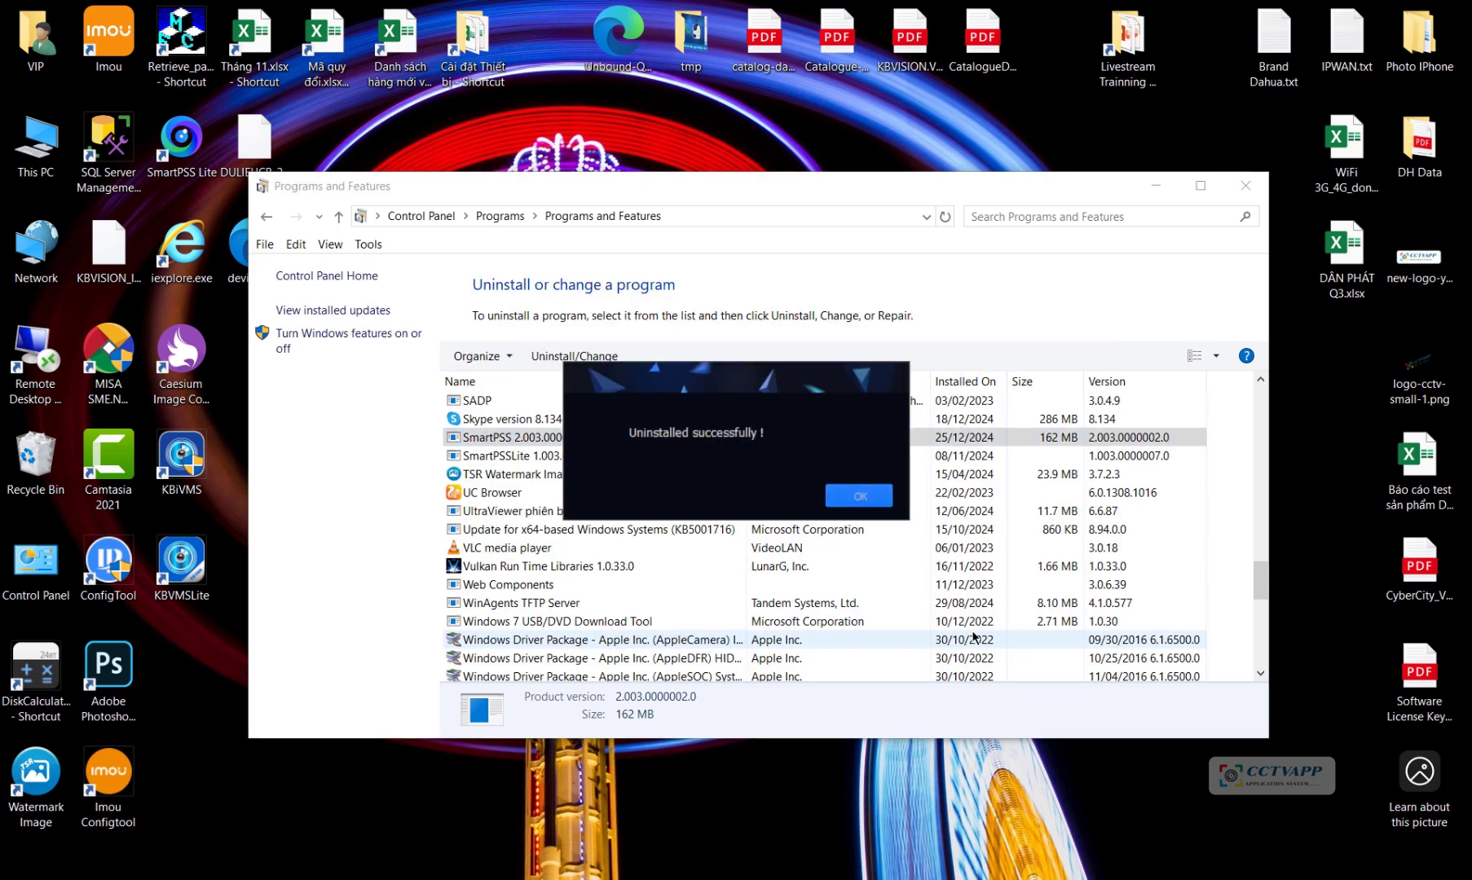
{"action": "left_click", "coordinate": [852, 496]}
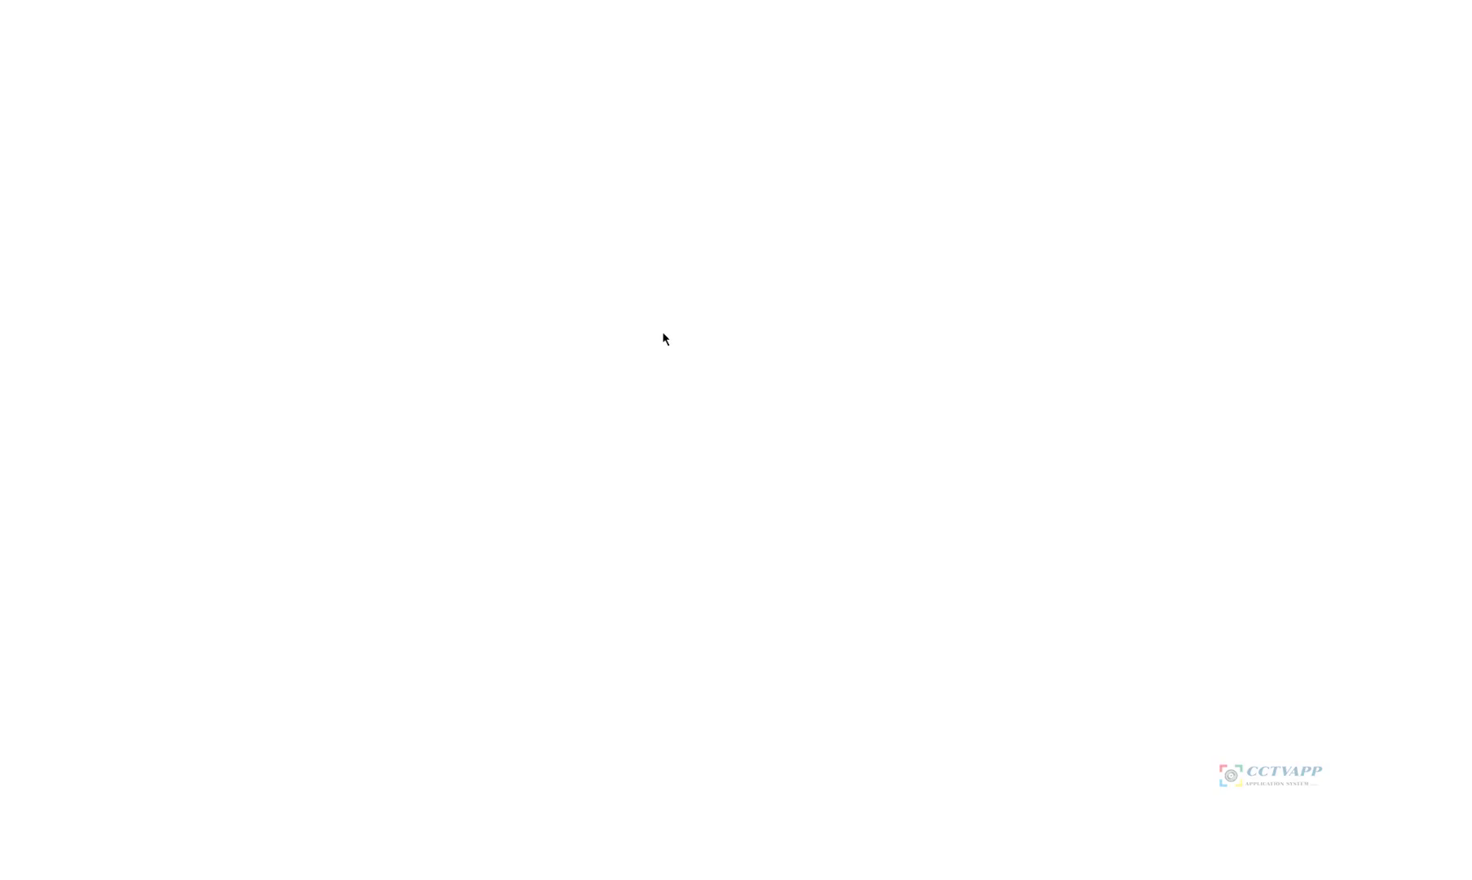
Step: Go to cctvapp.net, open its Windows software page and jump to the Dahua & Imou section
{"action": "type", "text": "cc"}
{"action": "key", "text": "Return"}
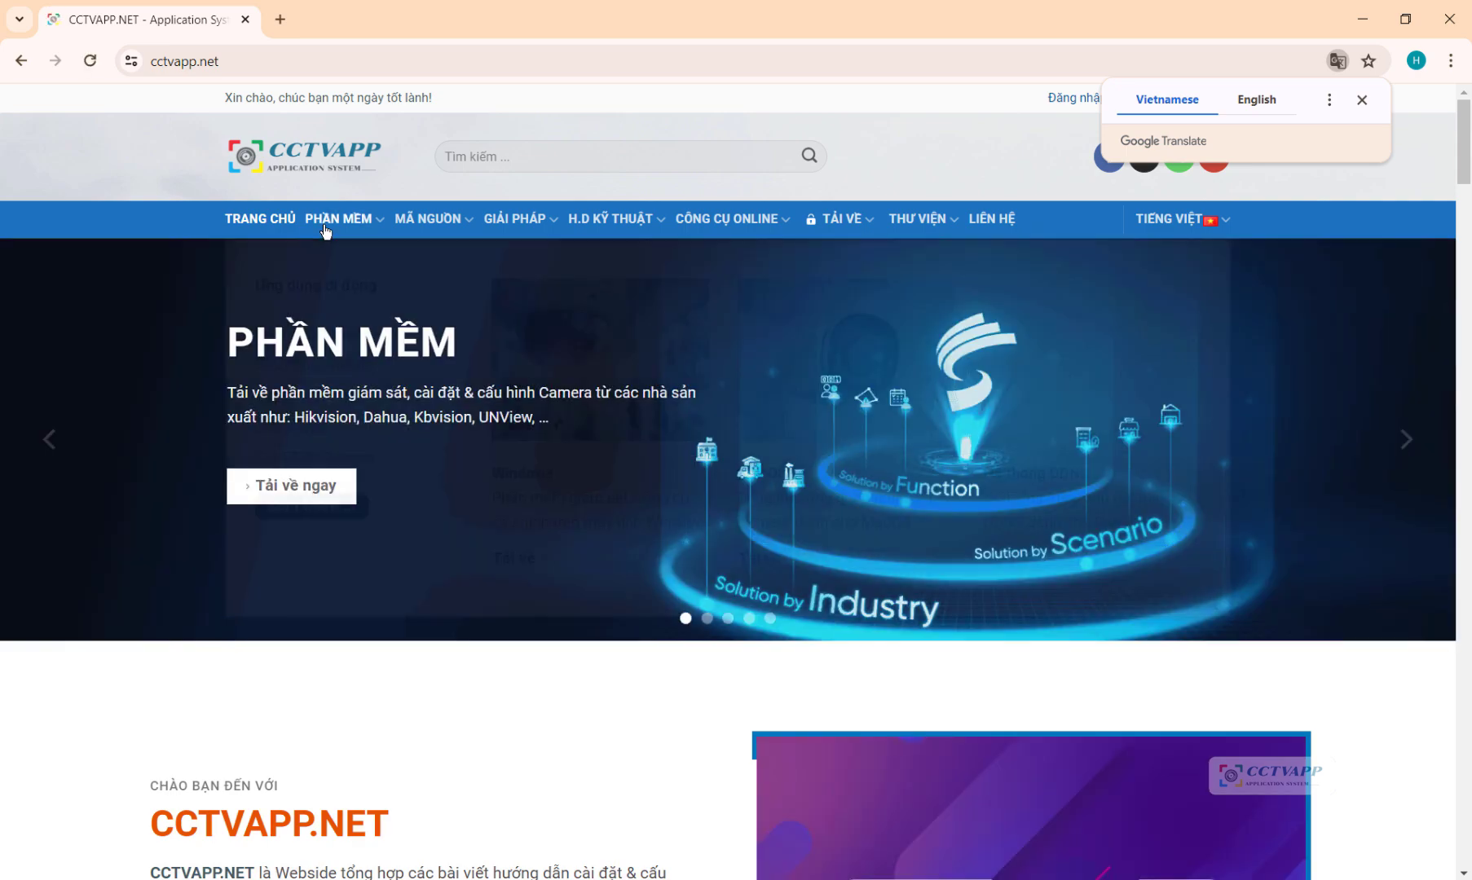
{"action": "mouse_move", "coordinate": [334, 227]}
{"action": "left_click", "coordinate": [577, 399]}
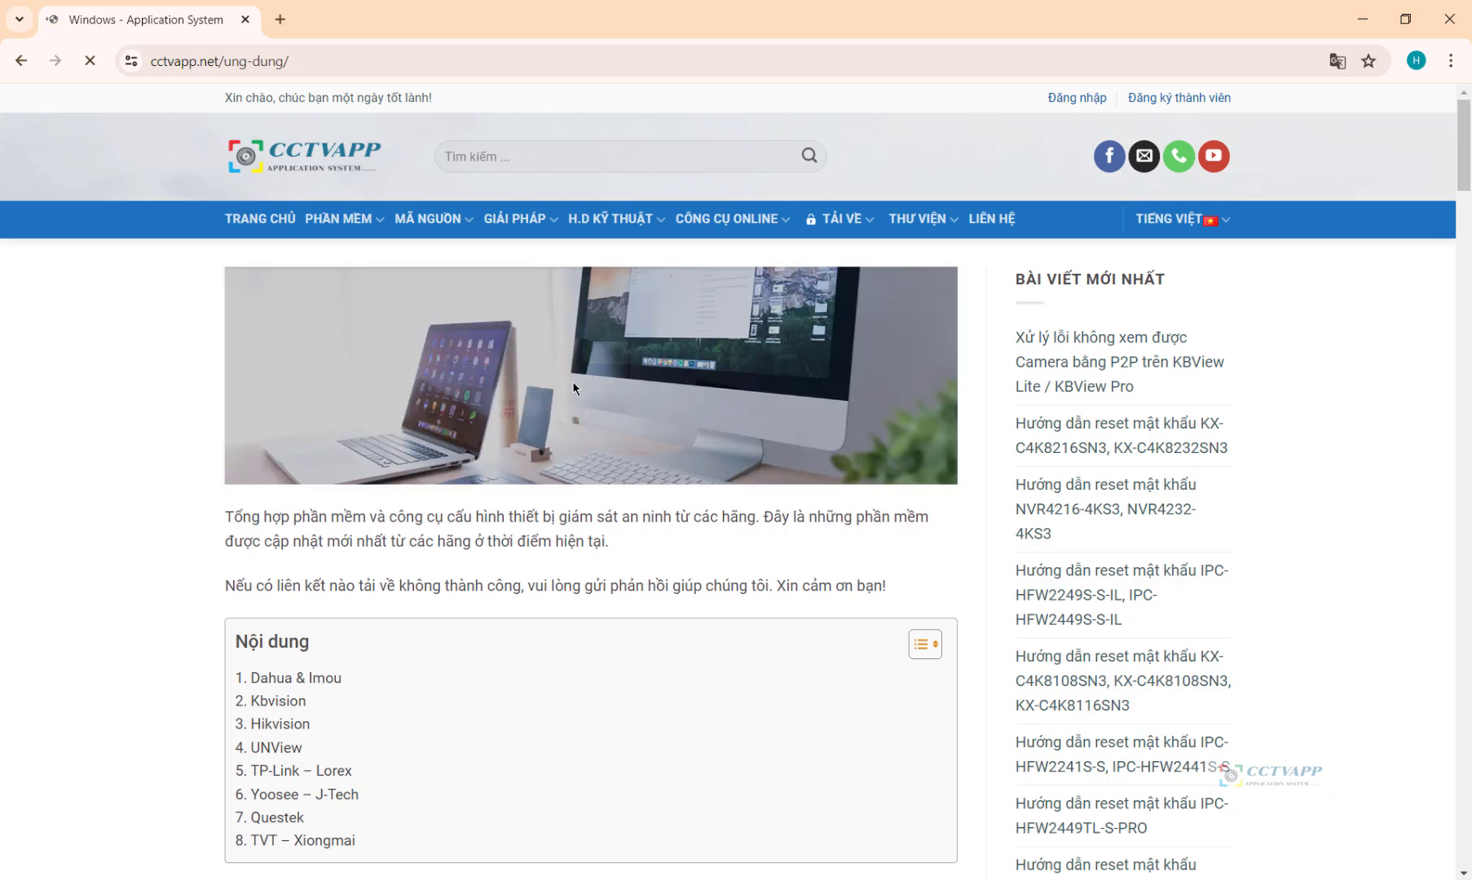
{"action": "left_click", "coordinate": [304, 690]}
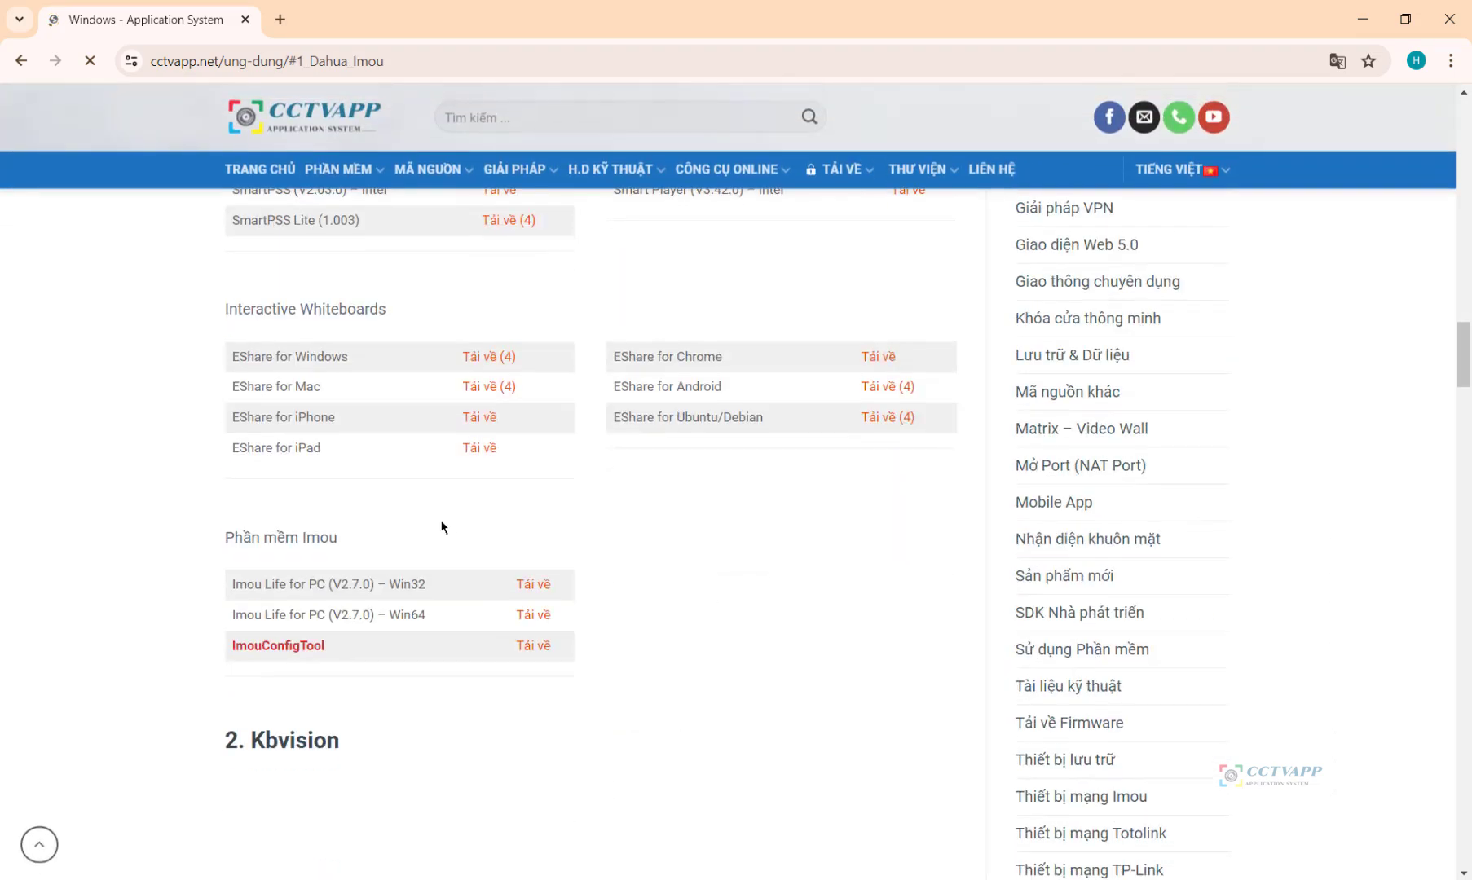
Step: Highlight the SmartPSS Win64 and Win32 entries and their download links
{"action": "scroll", "coordinate": [275, 490], "scroll_direction": "up", "scroll_amount": 1}
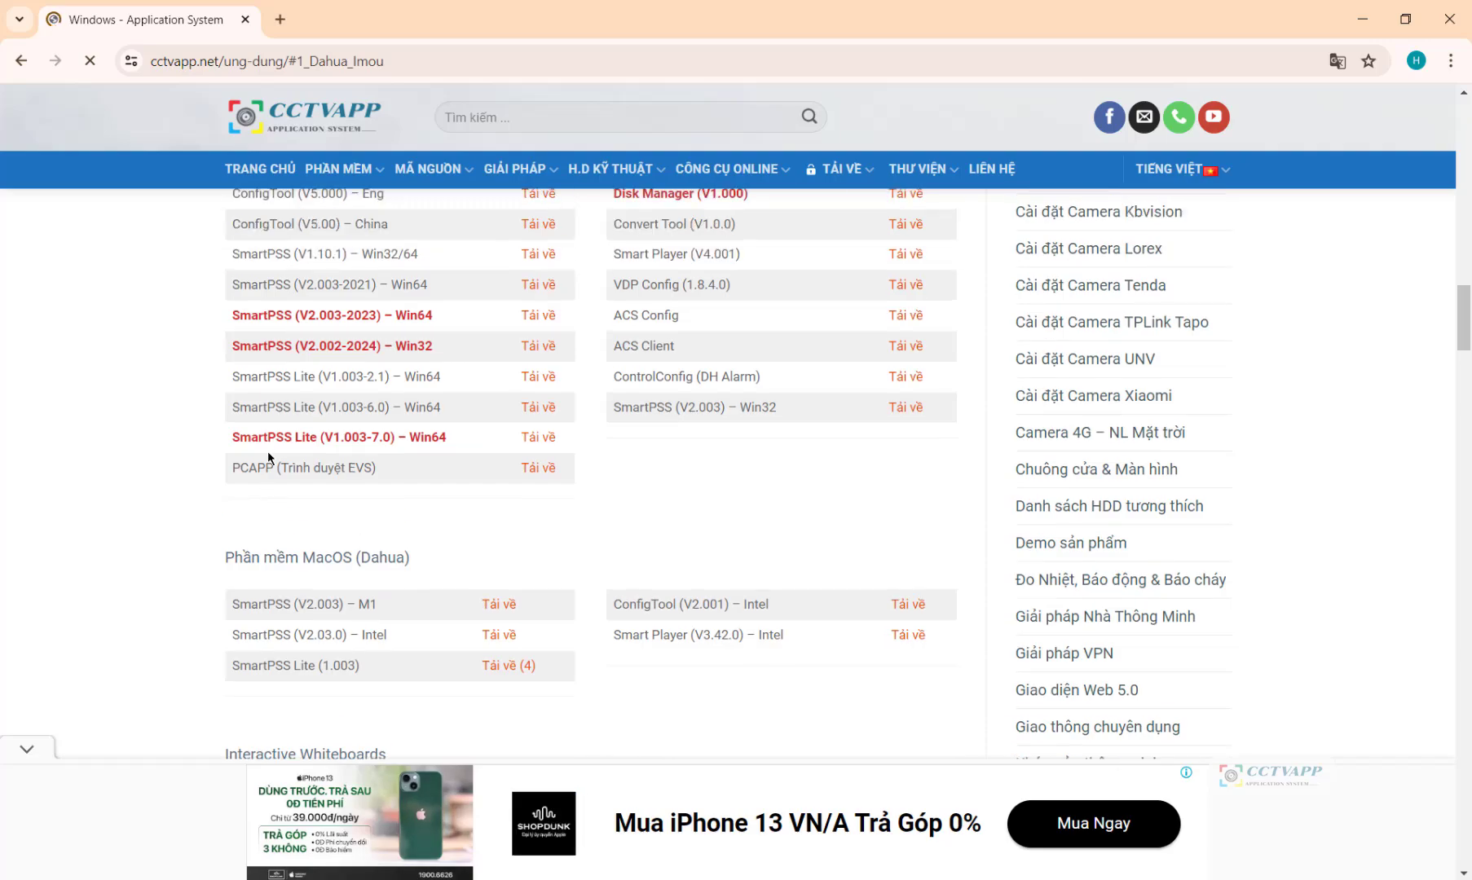
{"action": "left_click_drag", "start_coordinate": [232, 380], "coordinate": [504, 382]}
{"action": "left_click_drag", "start_coordinate": [233, 349], "coordinate": [436, 359]}
{"action": "left_click", "coordinate": [348, 372]}
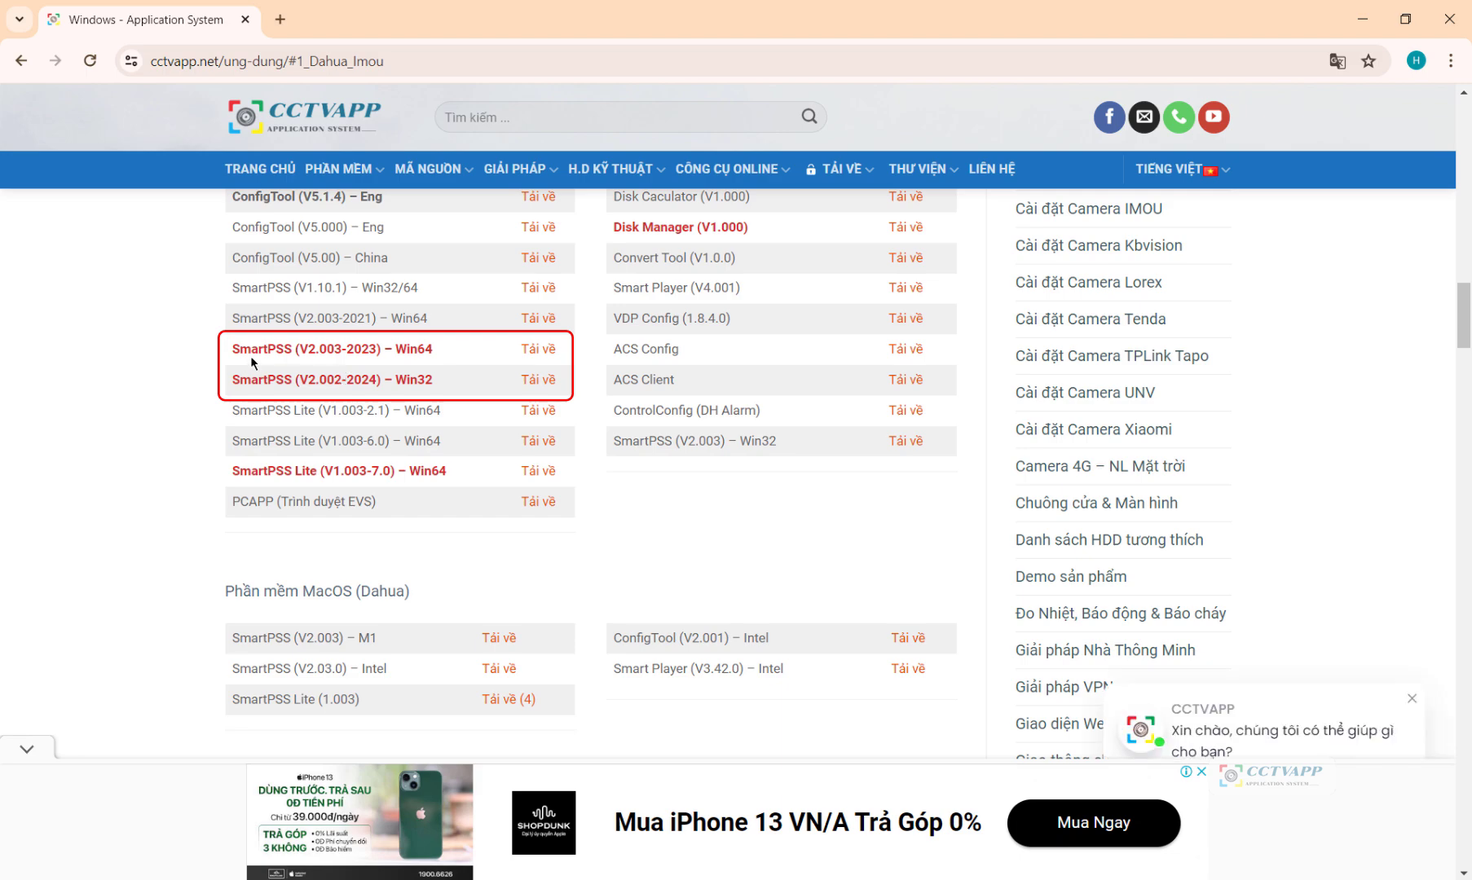
{"action": "left_click_drag", "start_coordinate": [286, 350], "coordinate": [555, 352]}
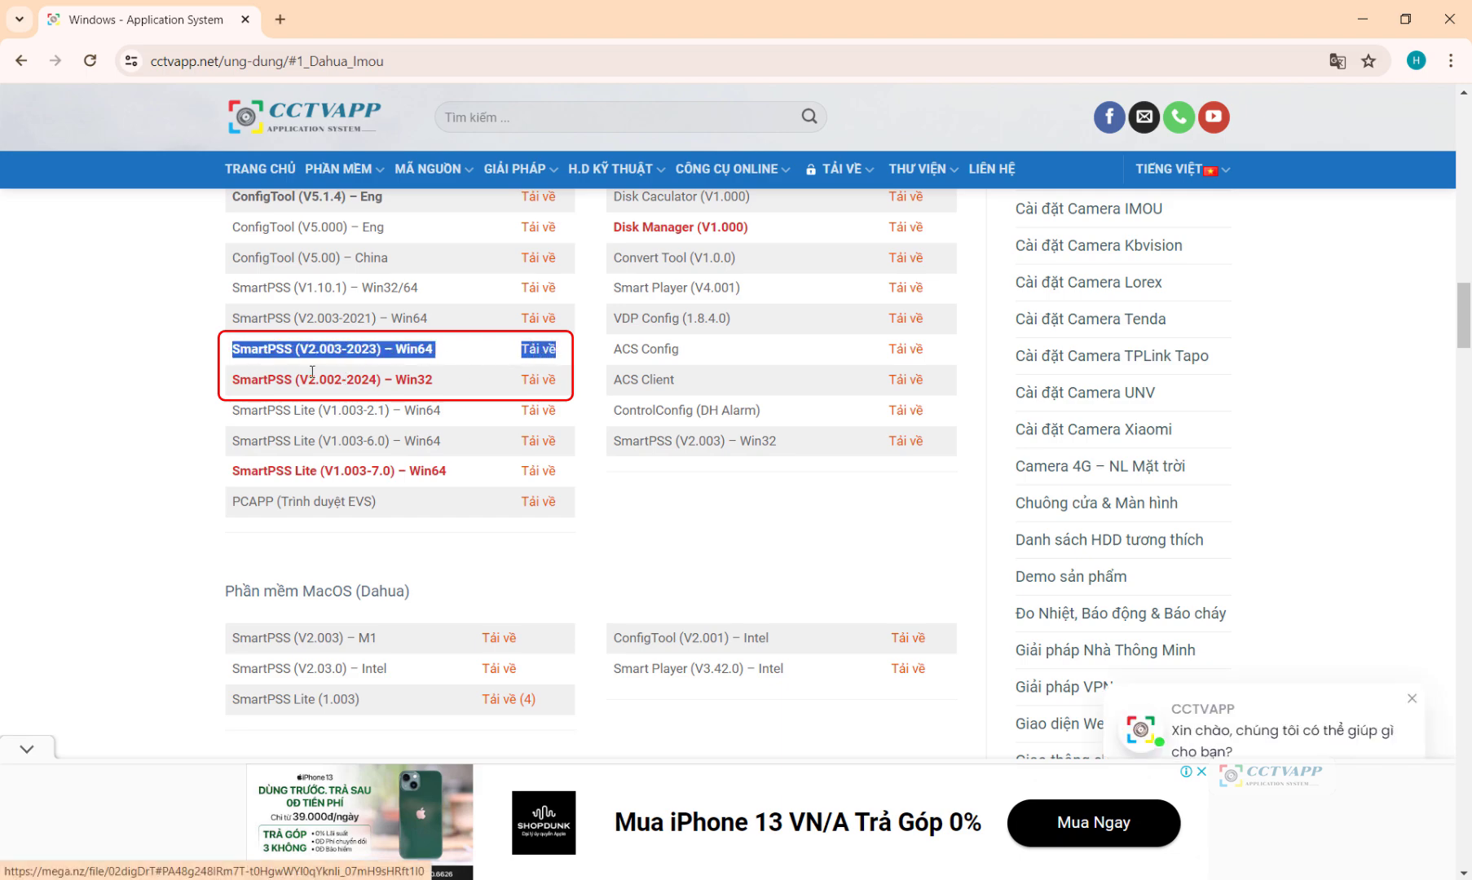
{"action": "left_click_drag", "start_coordinate": [233, 380], "coordinate": [554, 387]}
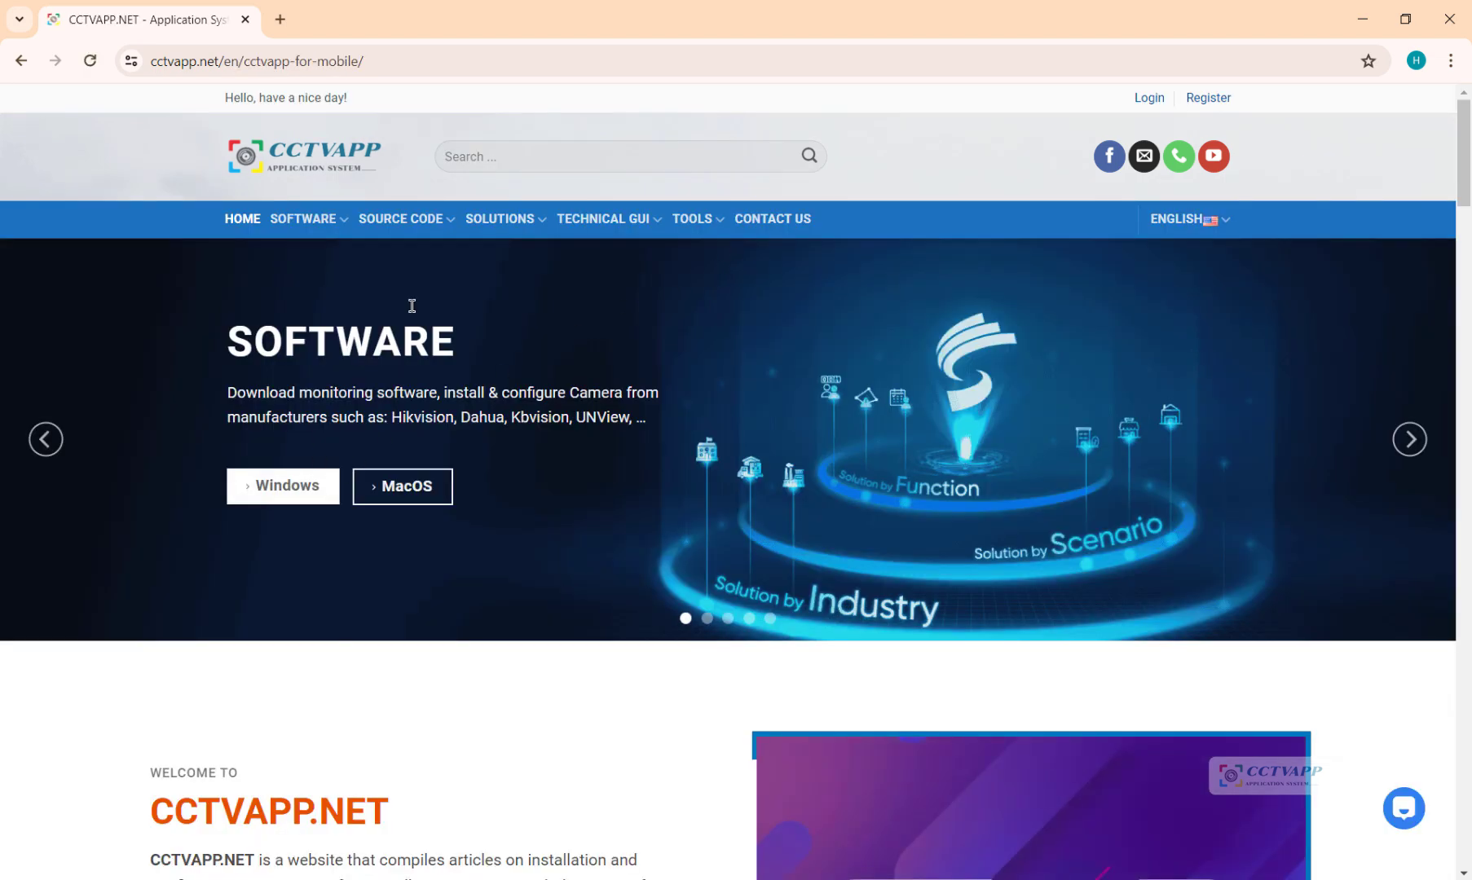
Step: Reopen the Windows software list, hide the ad, and download SmartPSS (V2.003-2023) – Win64
{"action": "left_click", "coordinate": [287, 493]}
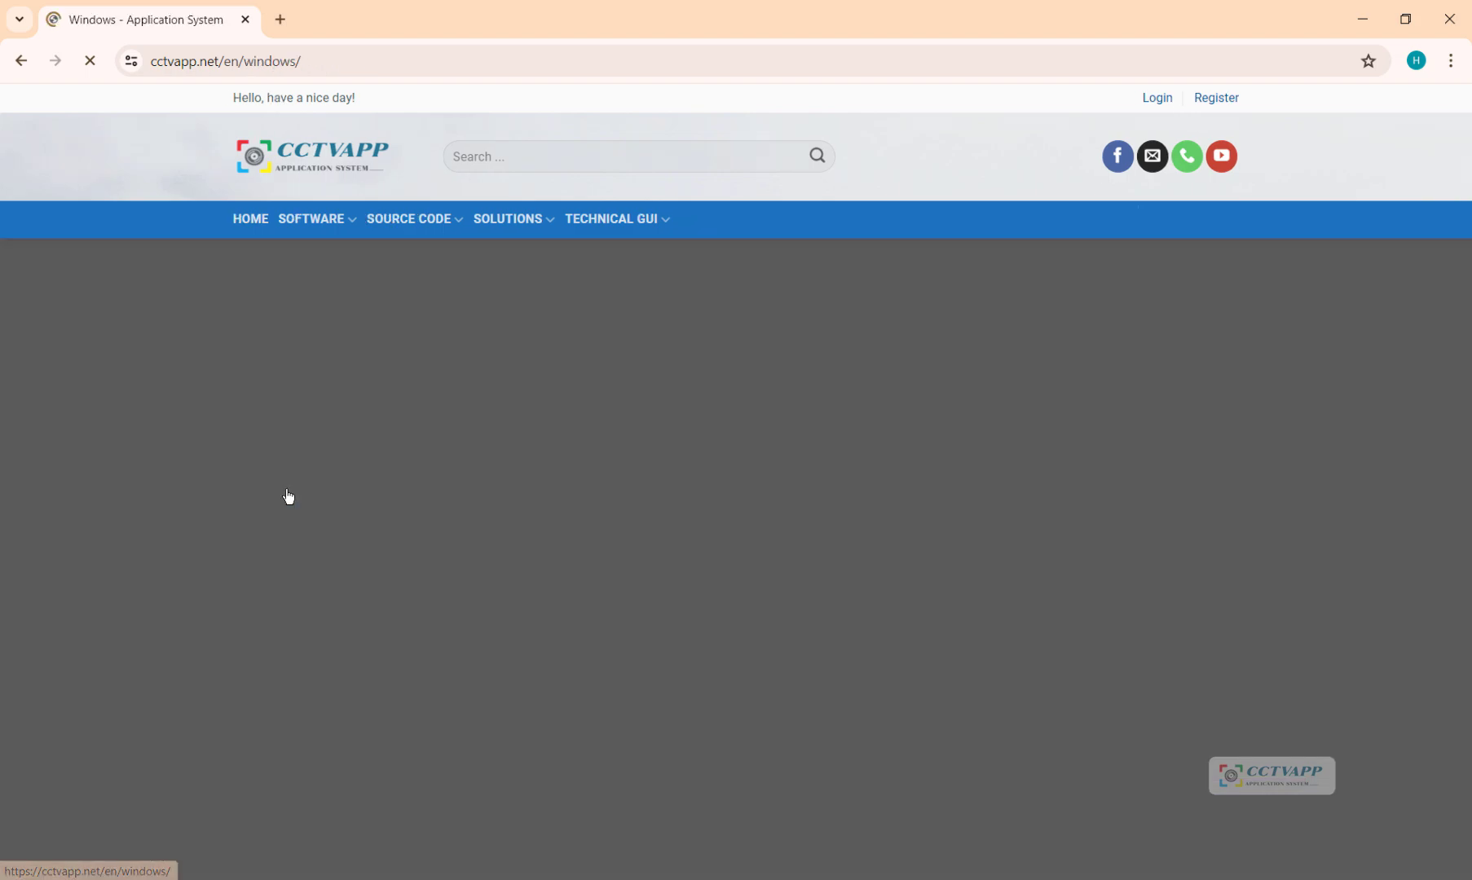
{"action": "scroll", "coordinate": [391, 523], "scroll_direction": "down", "scroll_amount": 8}
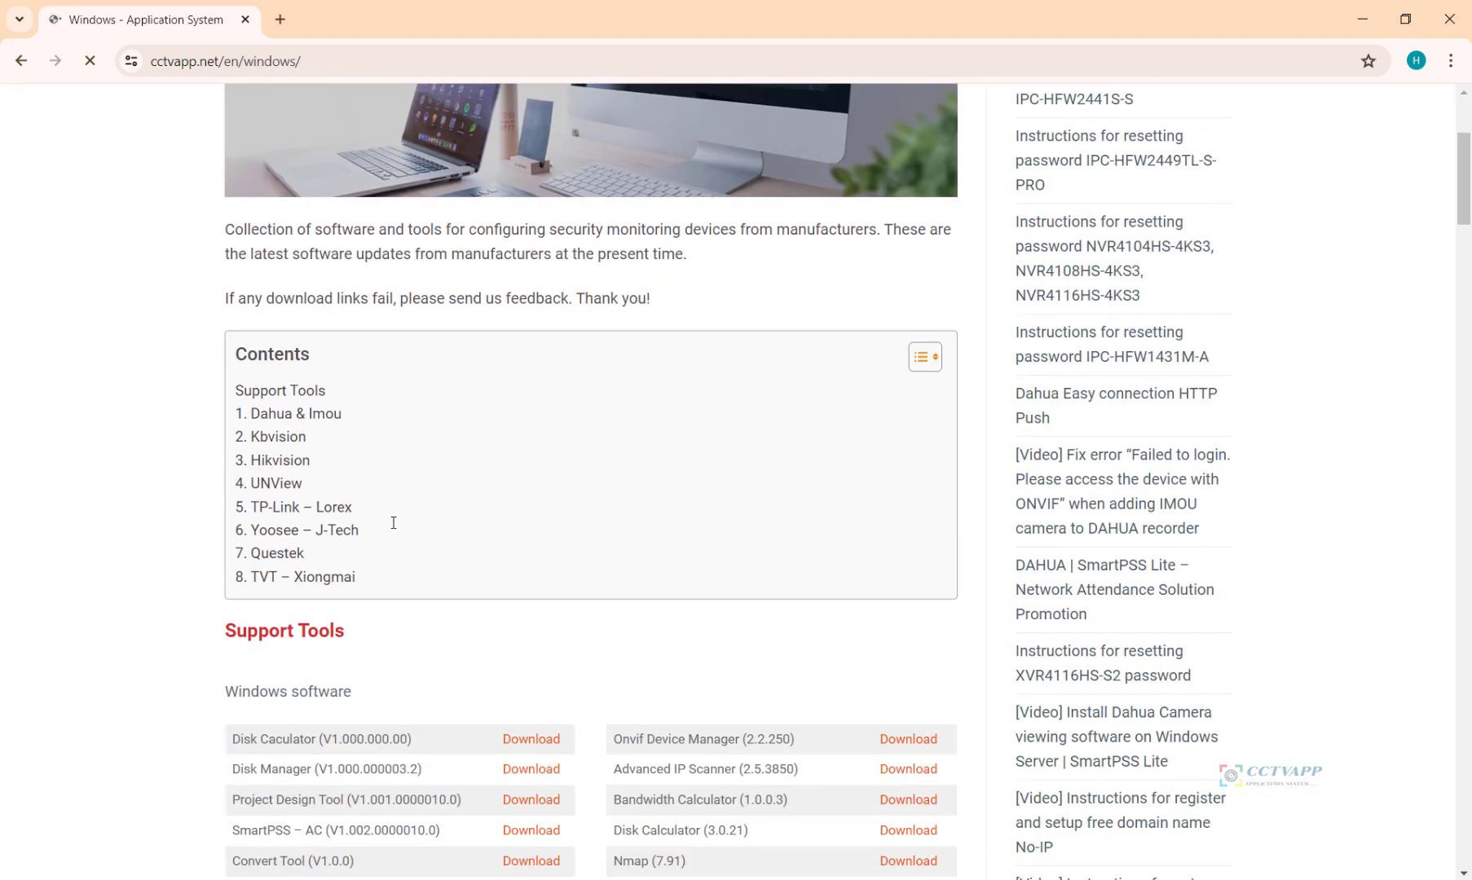
{"action": "scroll", "coordinate": [393, 523], "scroll_direction": "down", "scroll_amount": 9}
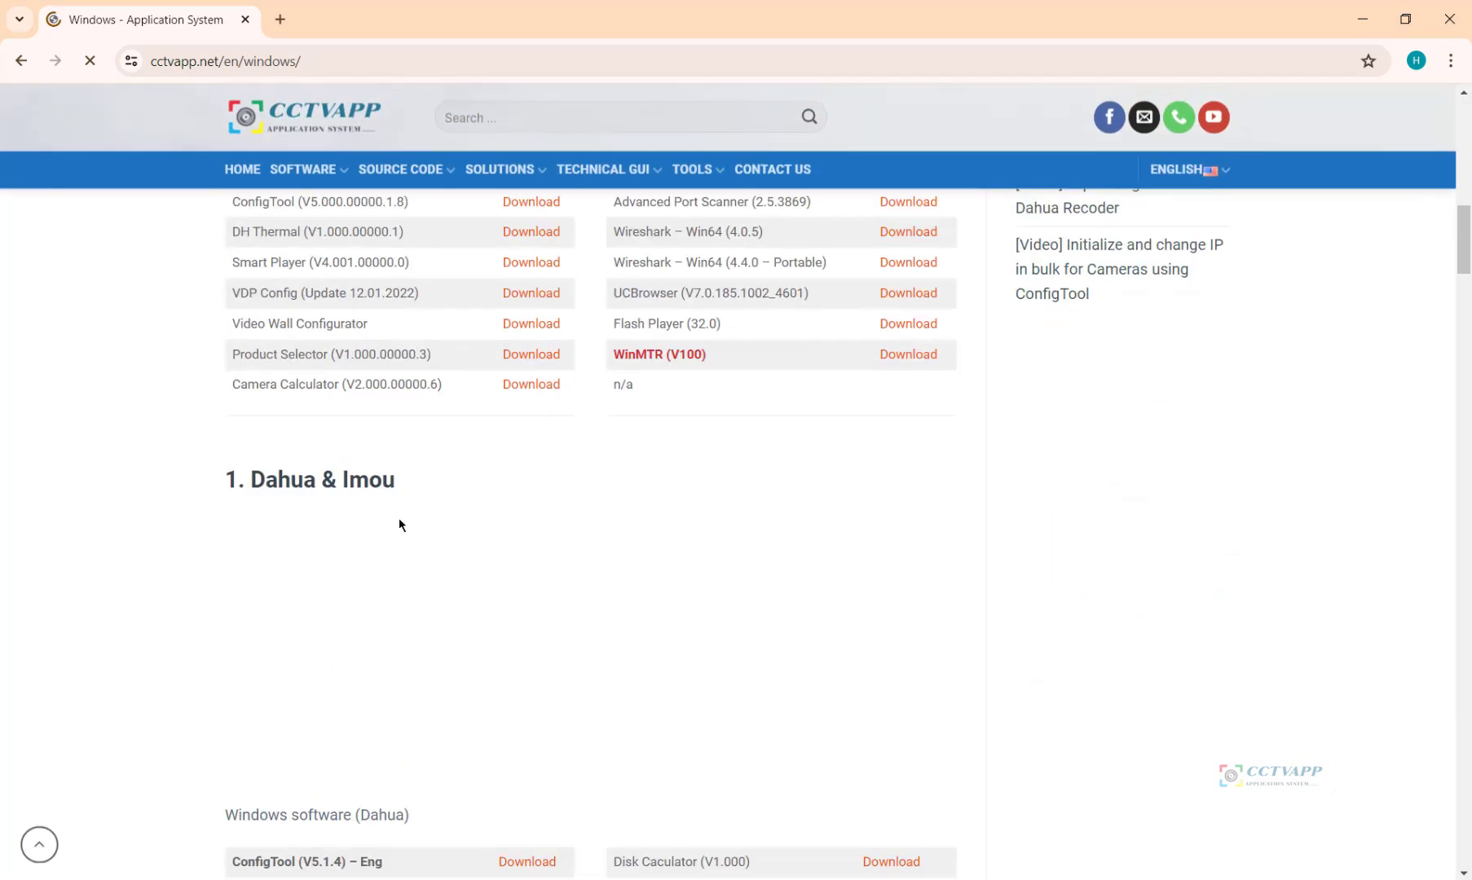
{"action": "scroll", "coordinate": [400, 515], "scroll_direction": "down", "scroll_amount": 3}
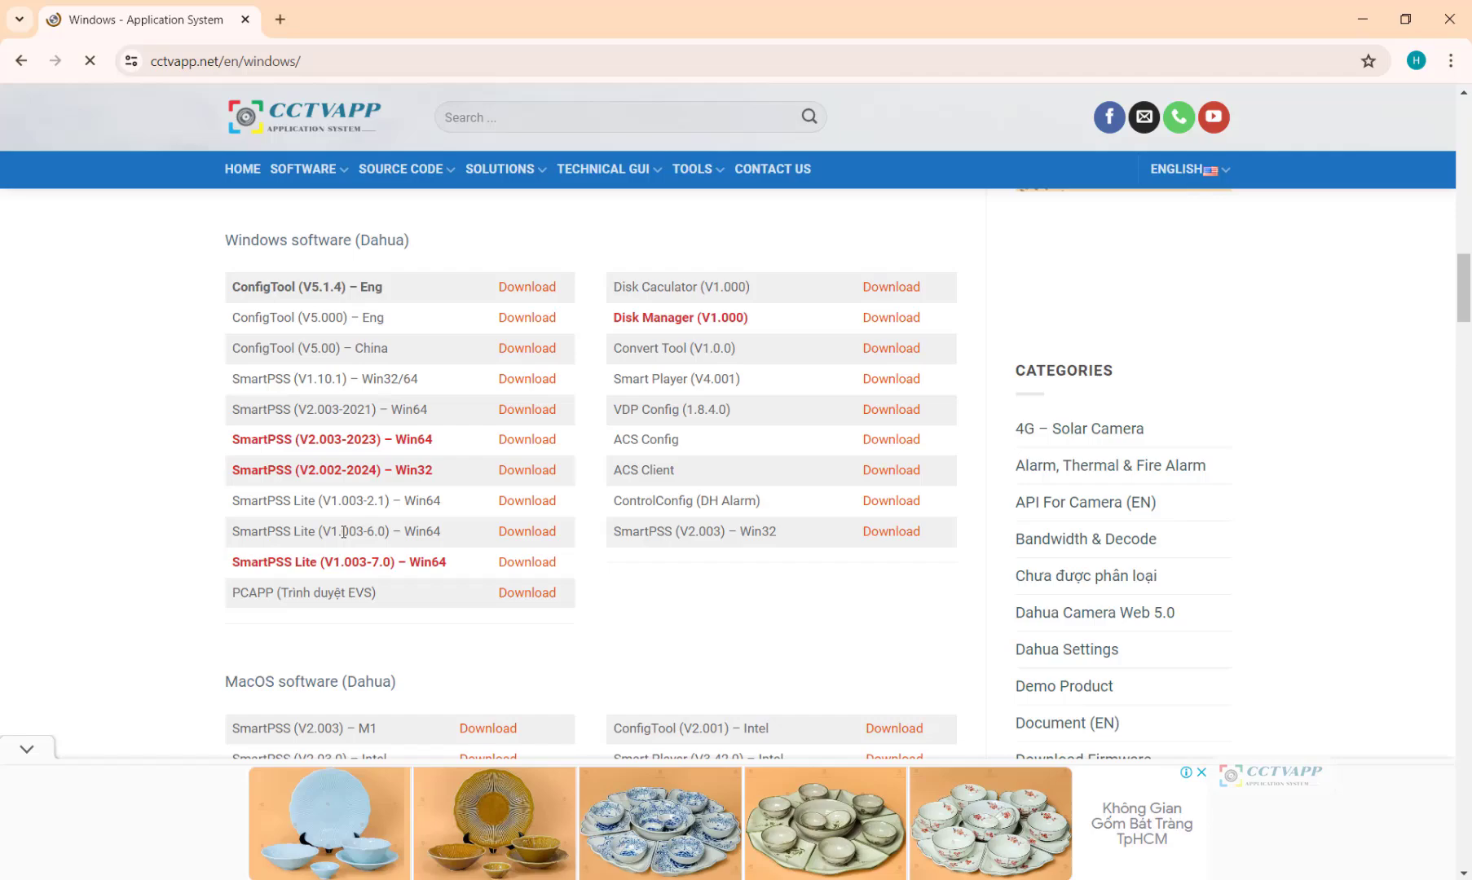
{"action": "left_click", "coordinate": [27, 750]}
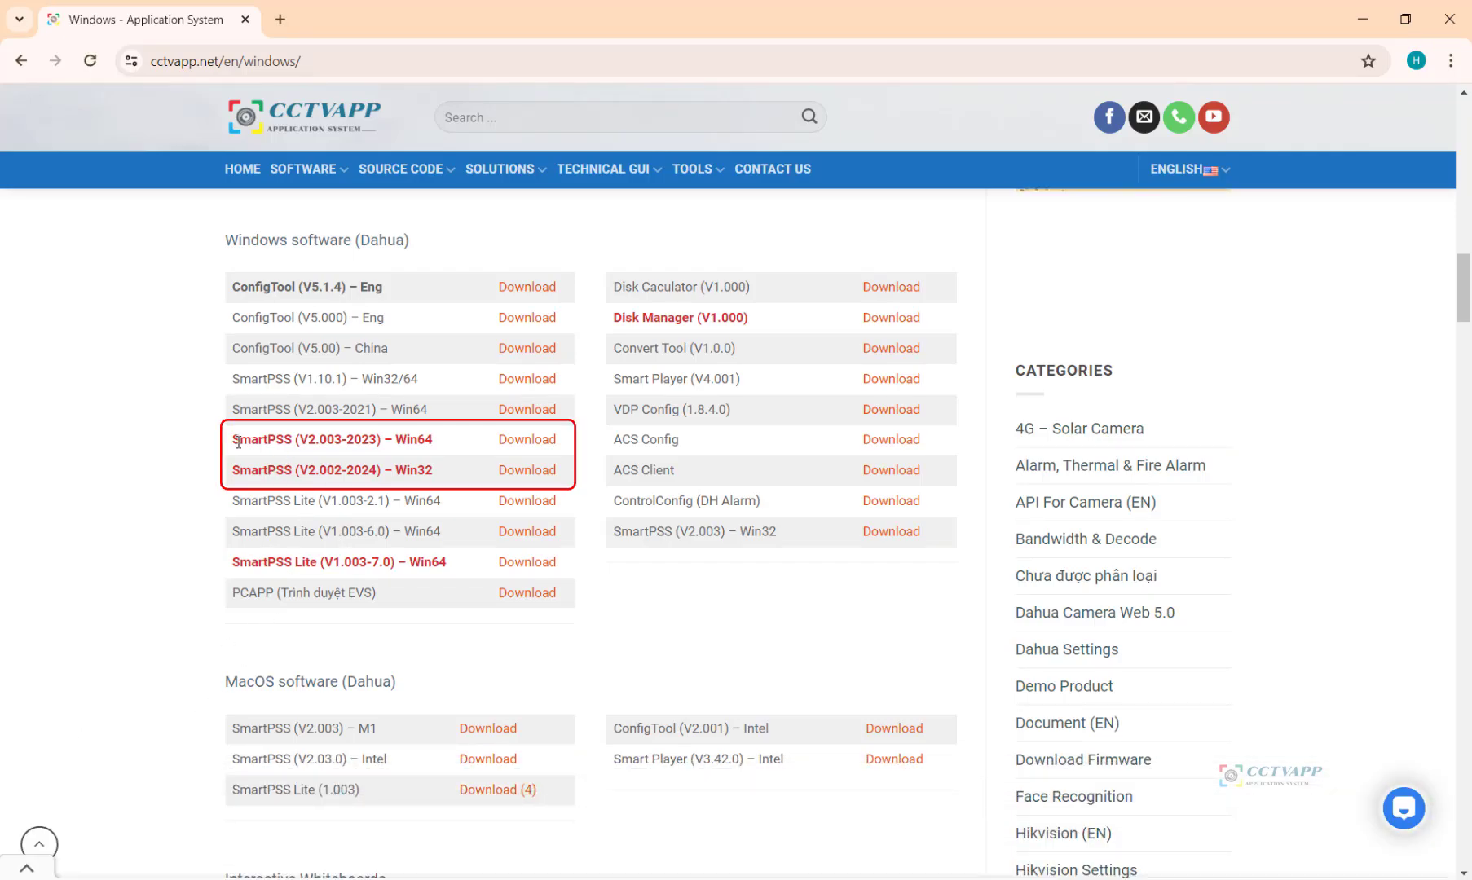
{"action": "left_click_drag", "start_coordinate": [233, 440], "coordinate": [559, 440]}
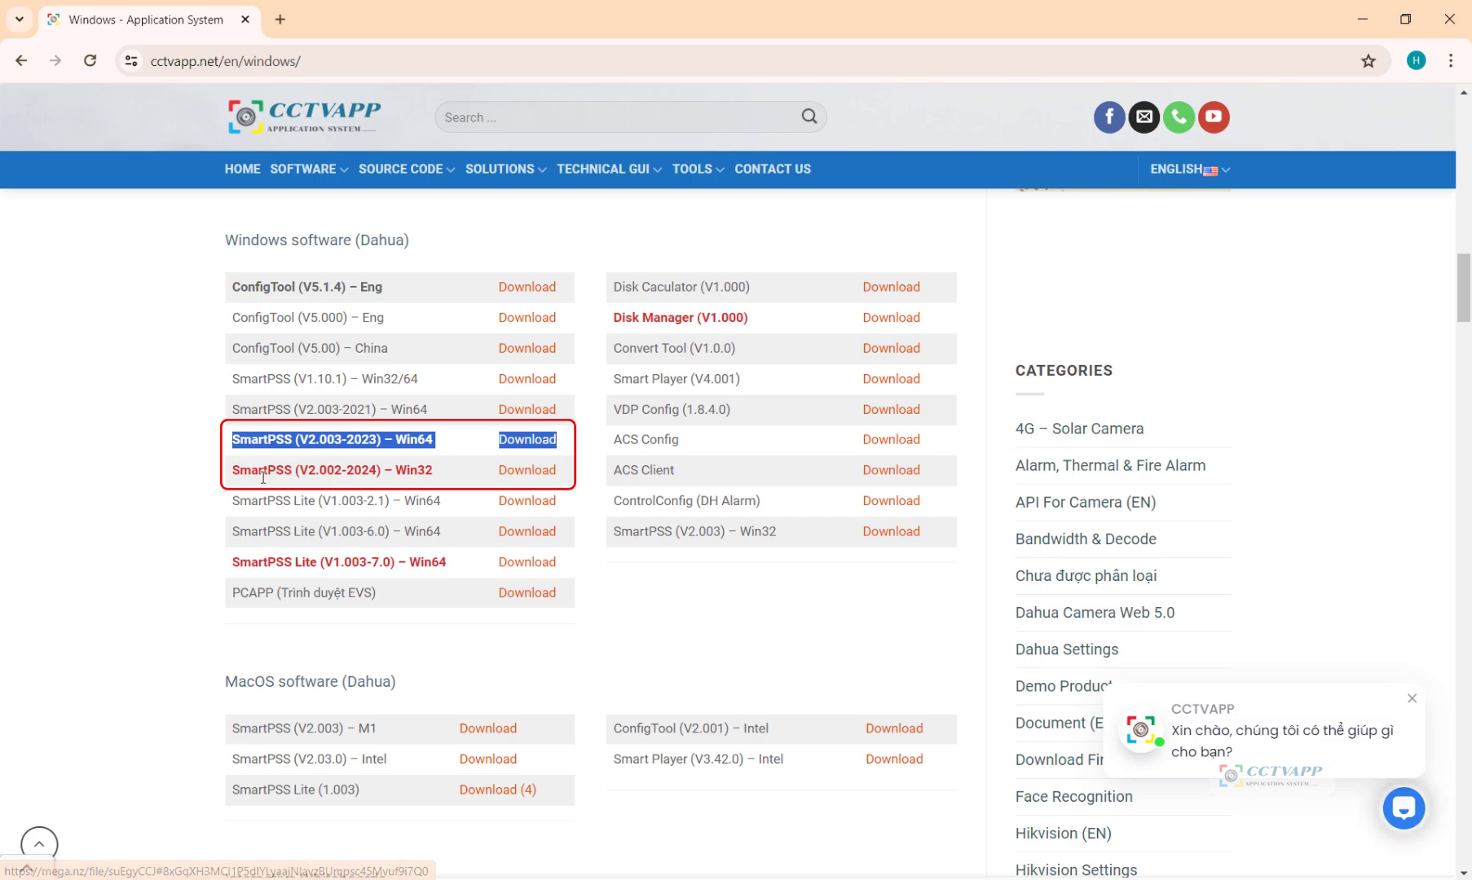
{"action": "left_click_drag", "start_coordinate": [233, 471], "coordinate": [560, 473]}
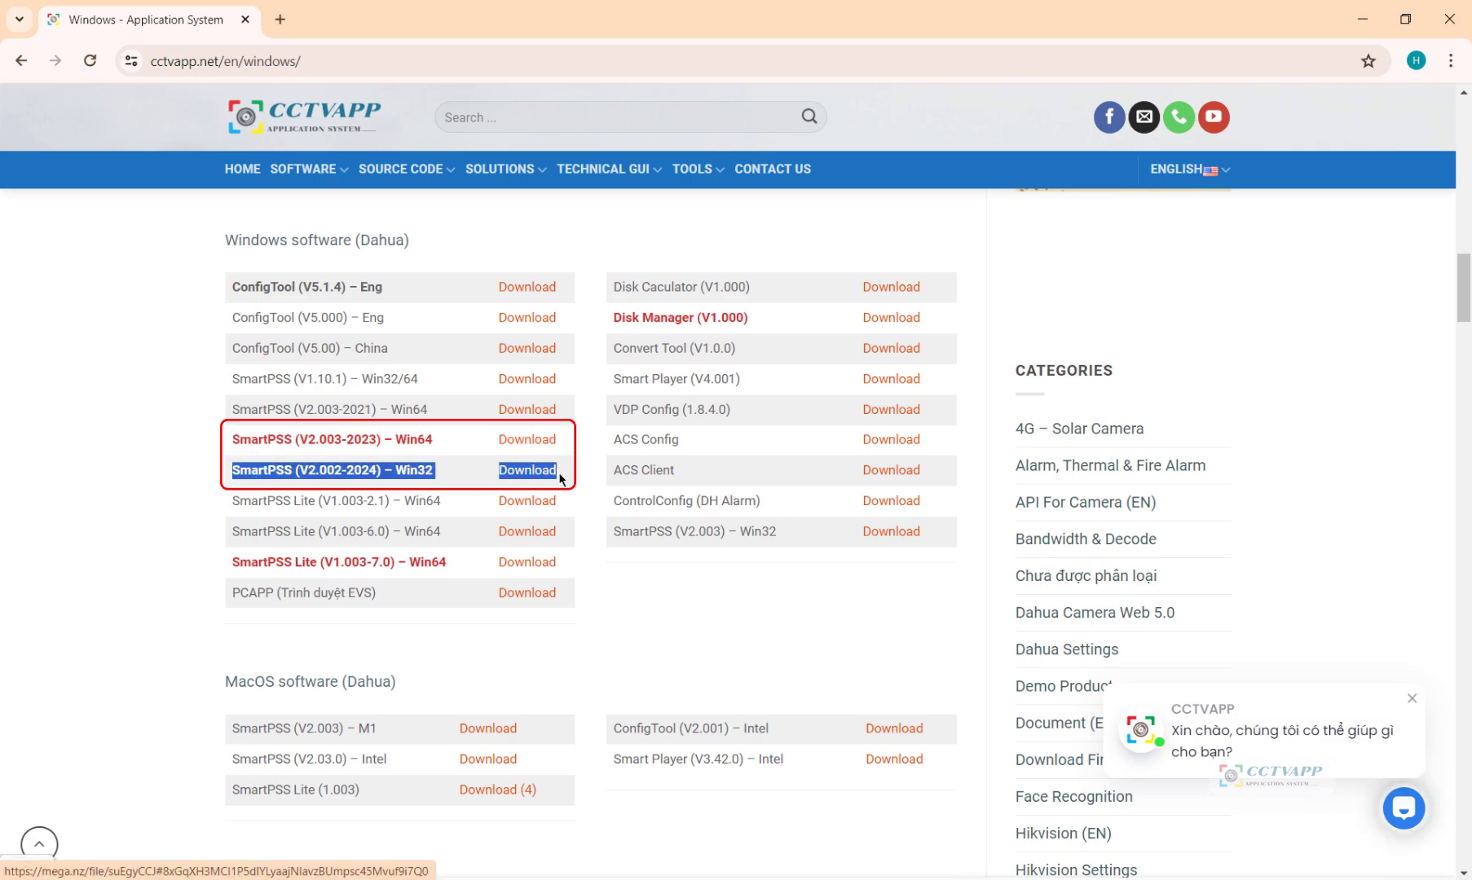
{"action": "left_click", "coordinate": [657, 619]}
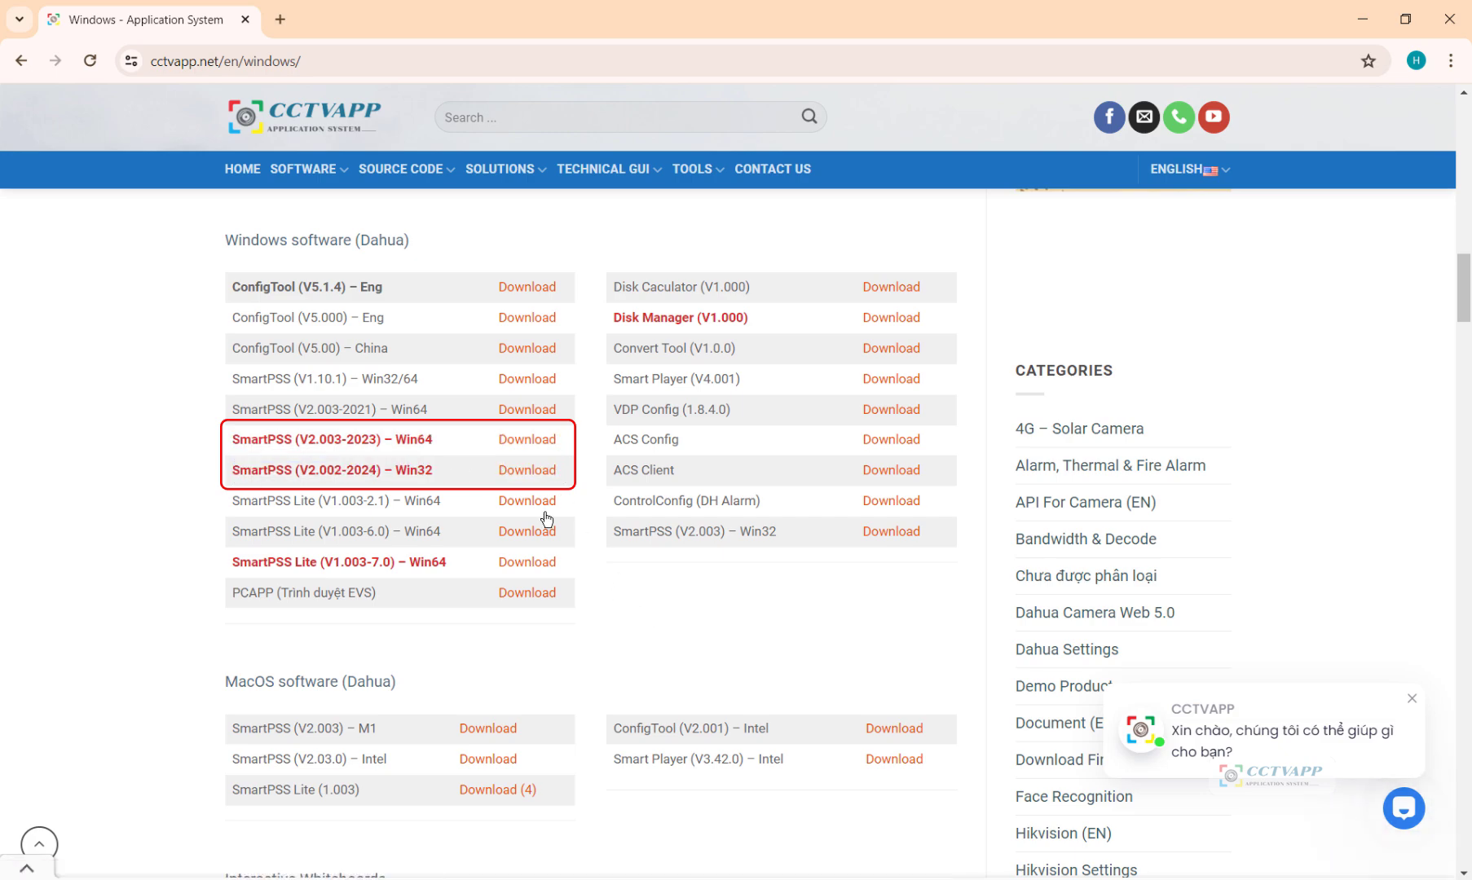
{"action": "left_click", "coordinate": [531, 440]}
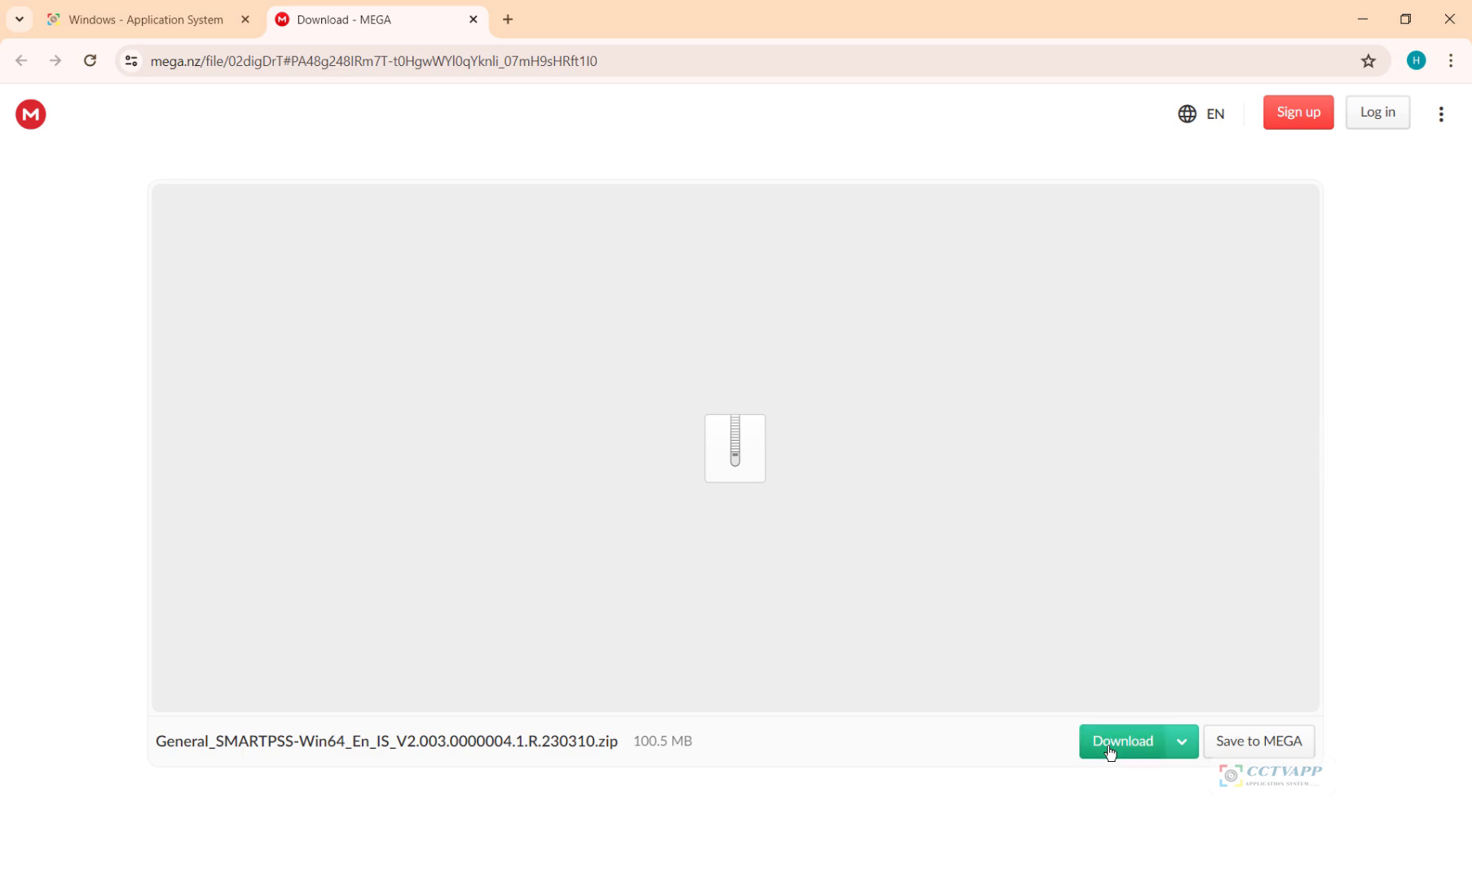
Step: Download the 100.5 MB SmartPSS Win64 zip, open it in WinRAR, and run the installer exe
{"action": "left_click", "coordinate": [1107, 748]}
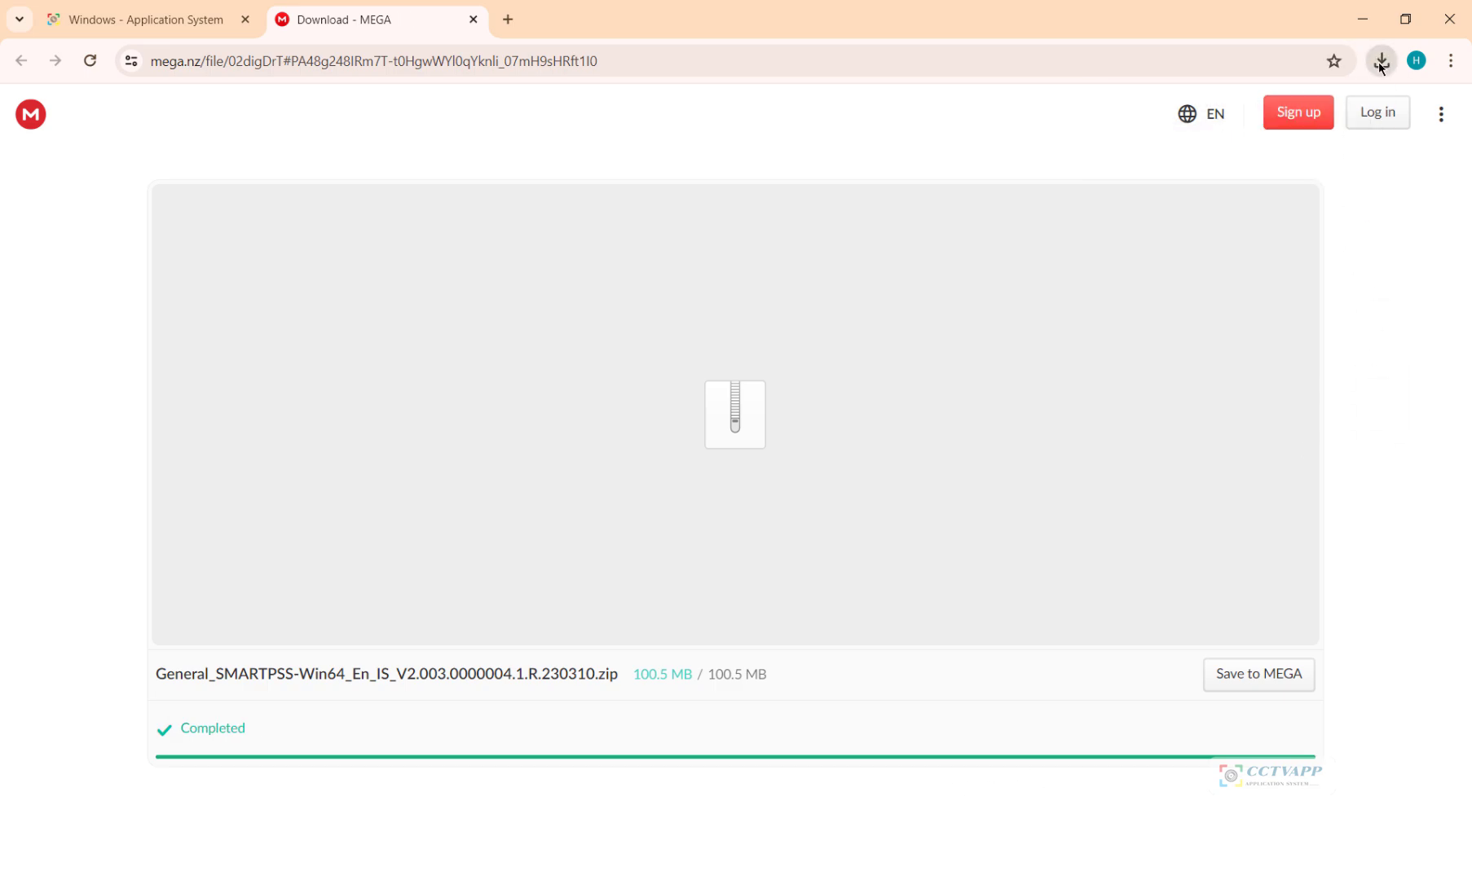
{"action": "left_click", "coordinate": [1382, 61]}
{"action": "left_click", "coordinate": [1205, 155]}
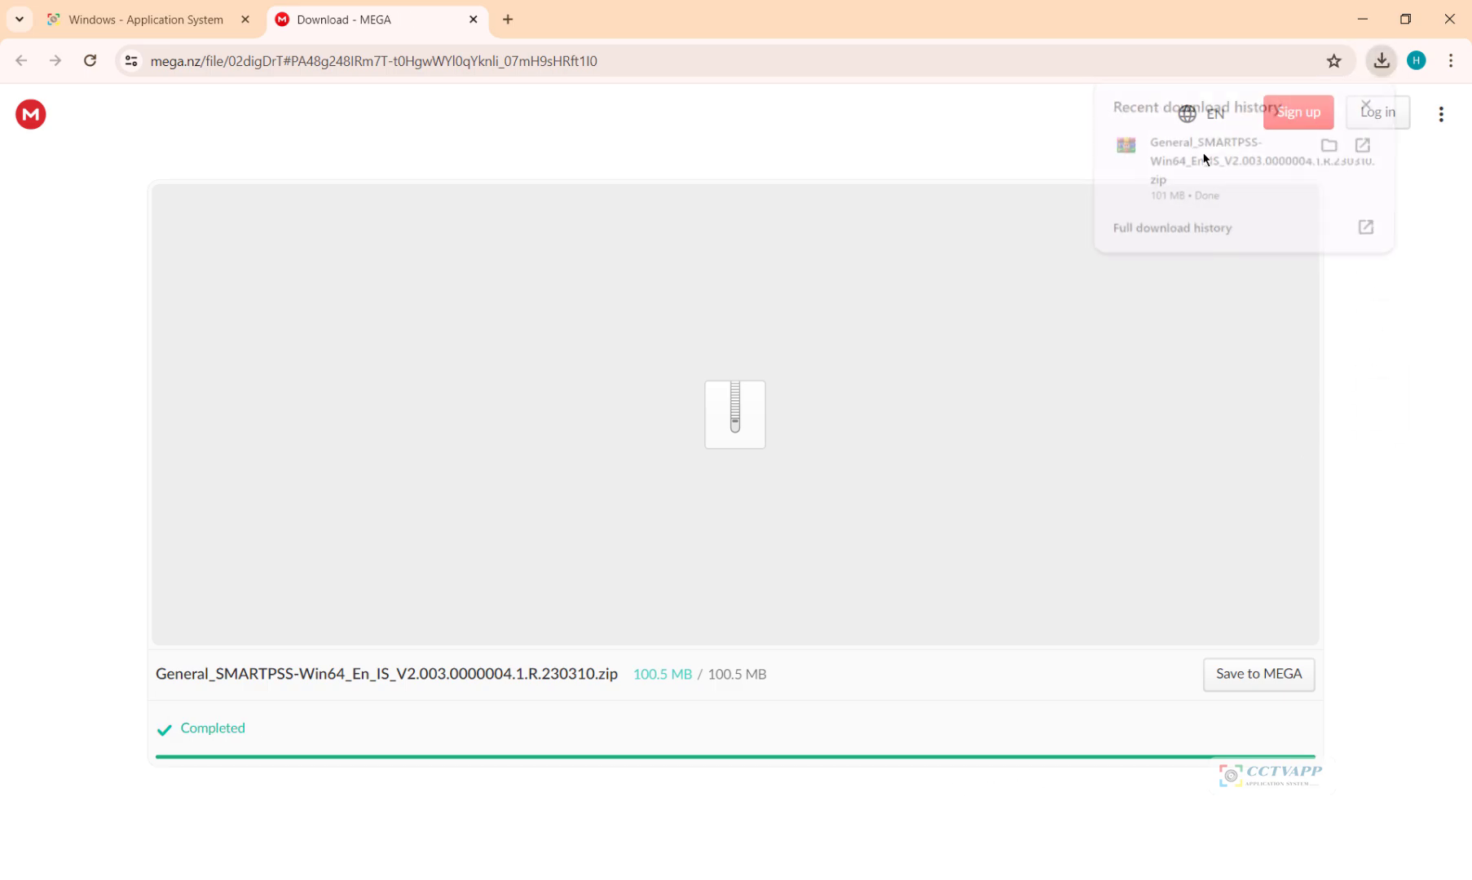
{"action": "double_click", "coordinate": [449, 450]}
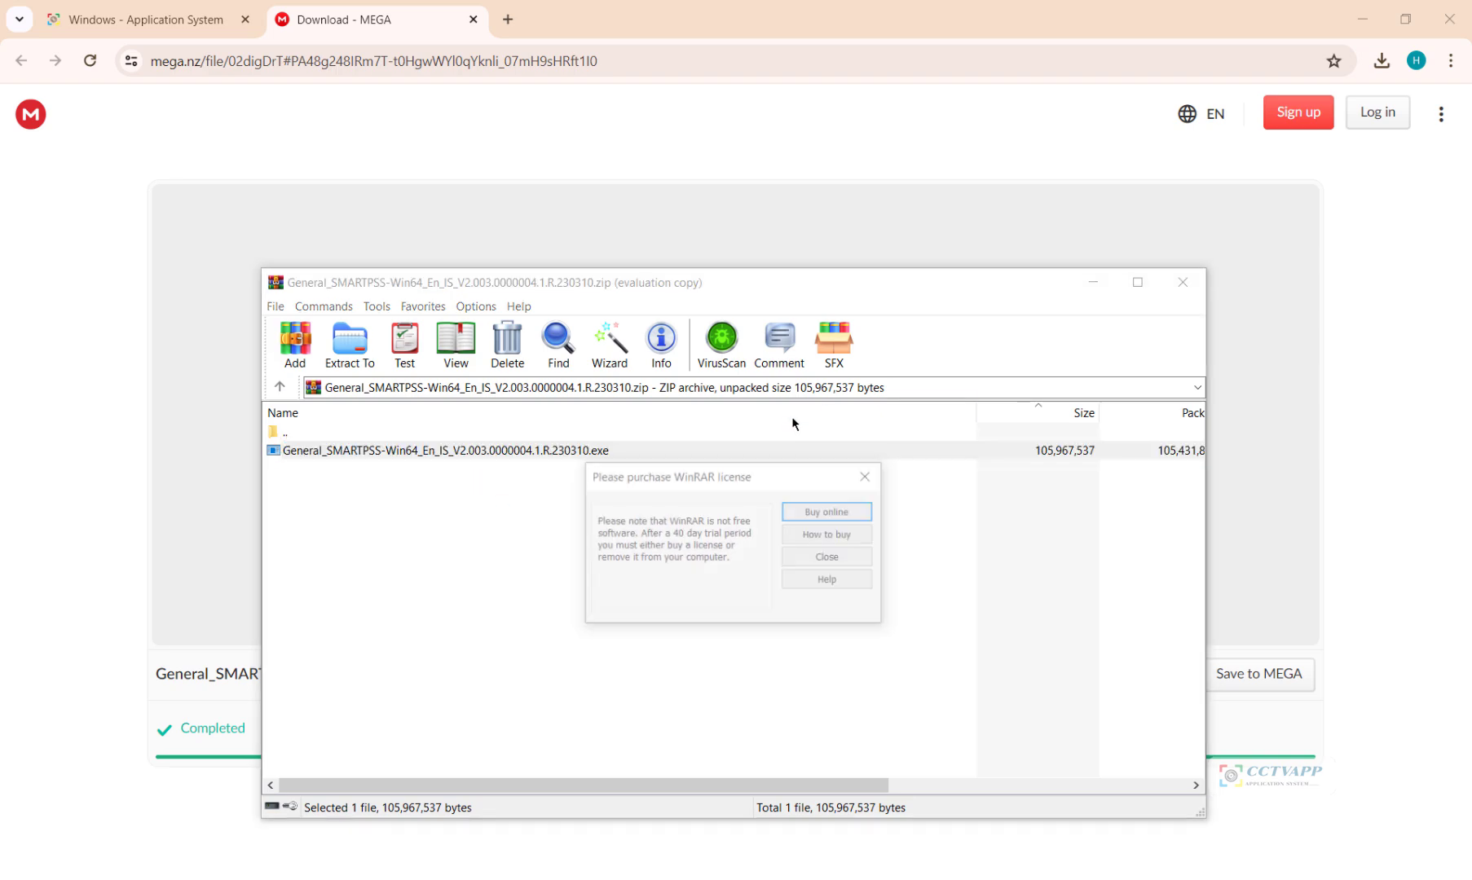
Step: Close WinRAR, accept the licence, install only SmartPSS without Storage Service, and launch it
{"action": "left_click", "coordinate": [828, 557]}
{"action": "left_click", "coordinate": [1182, 282]}
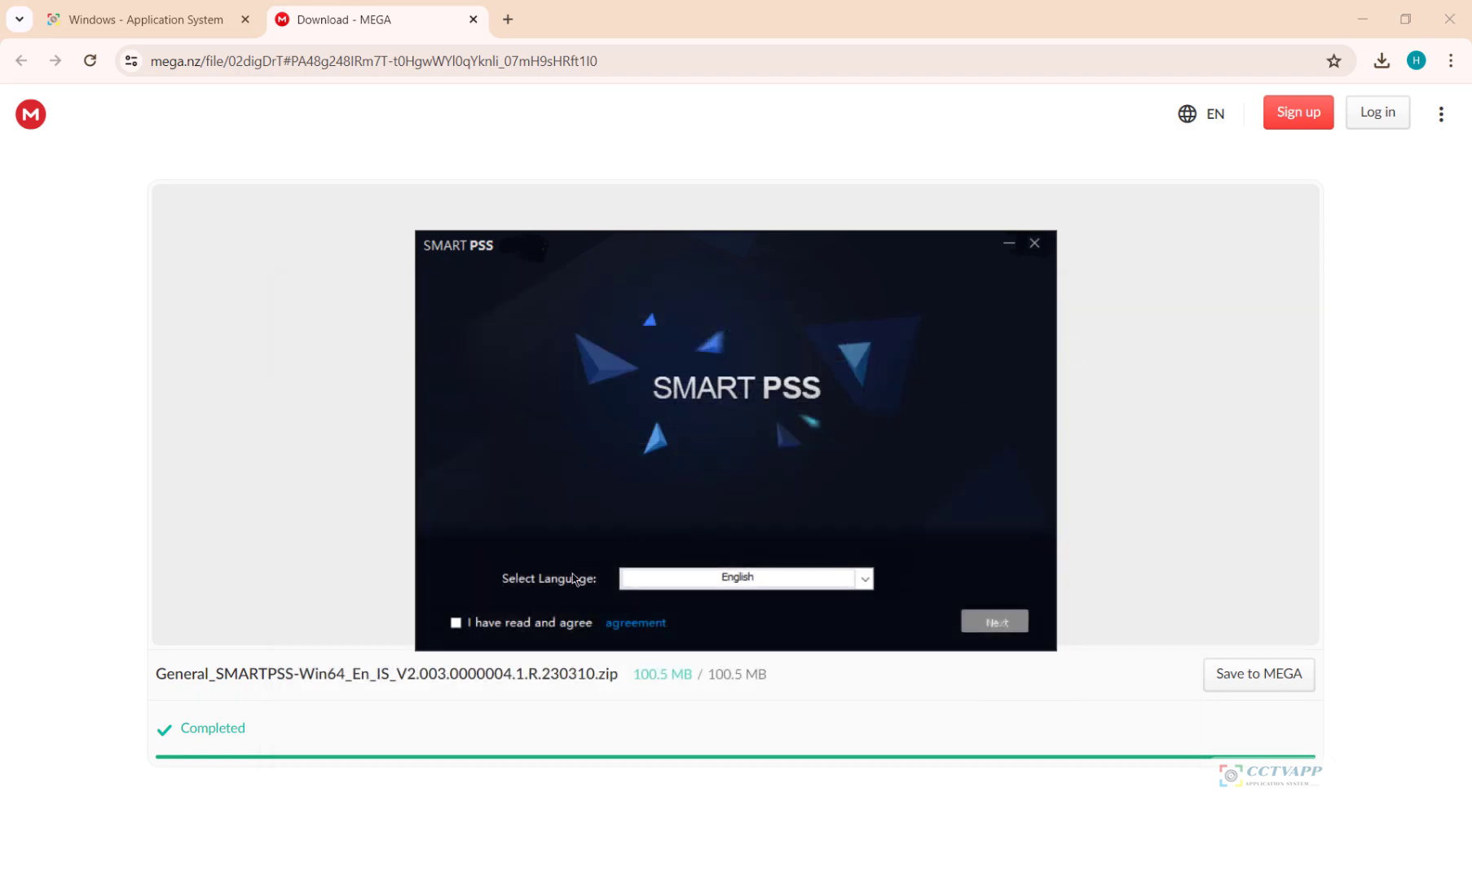
{"action": "left_click", "coordinate": [485, 623]}
{"action": "left_click", "coordinate": [987, 623]}
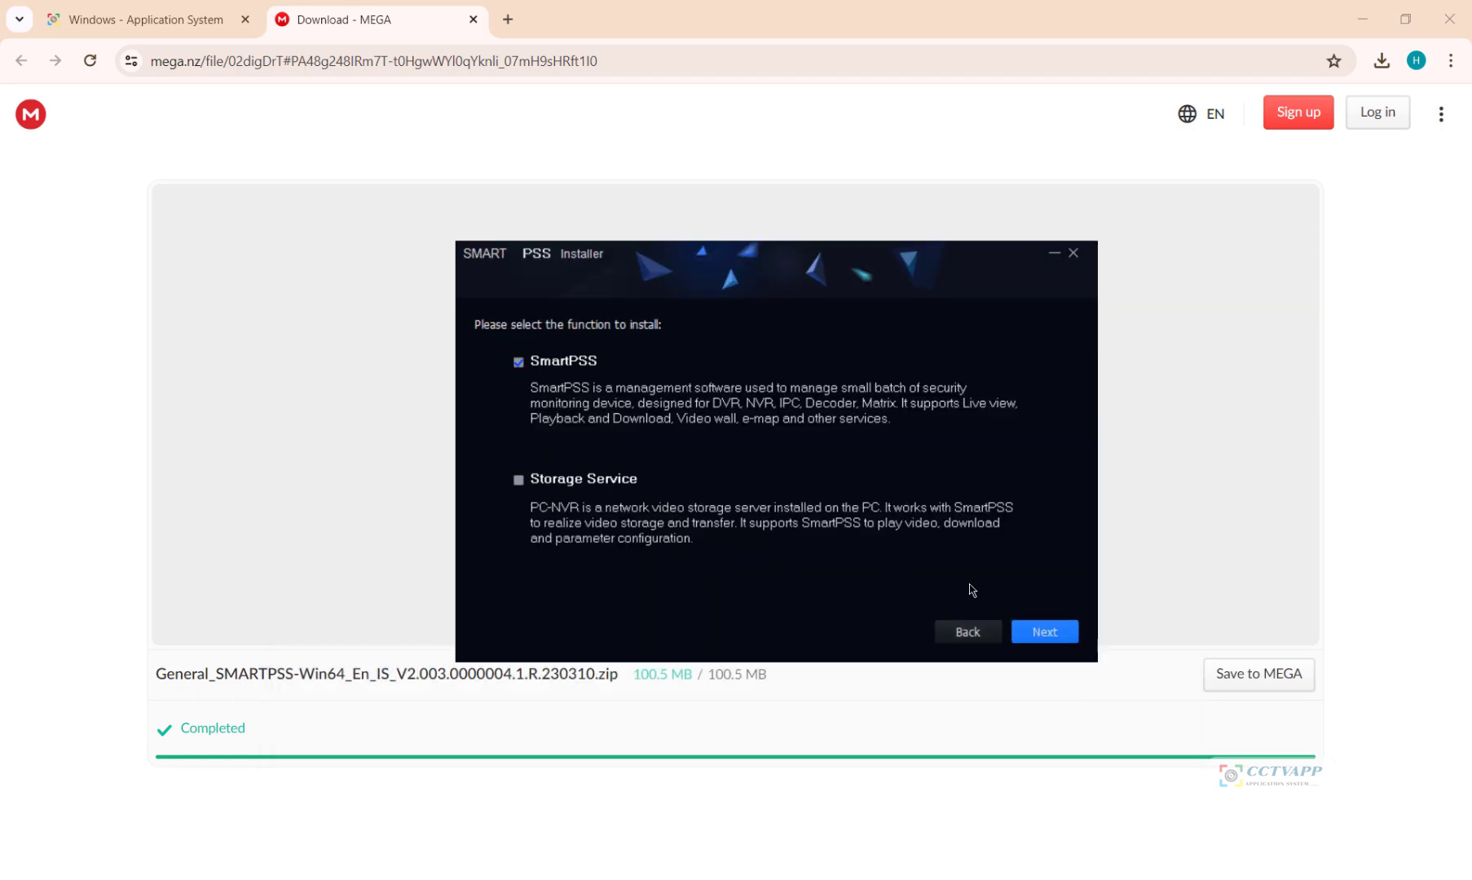
{"action": "left_click", "coordinate": [1057, 626]}
{"action": "left_click", "coordinate": [1047, 634]}
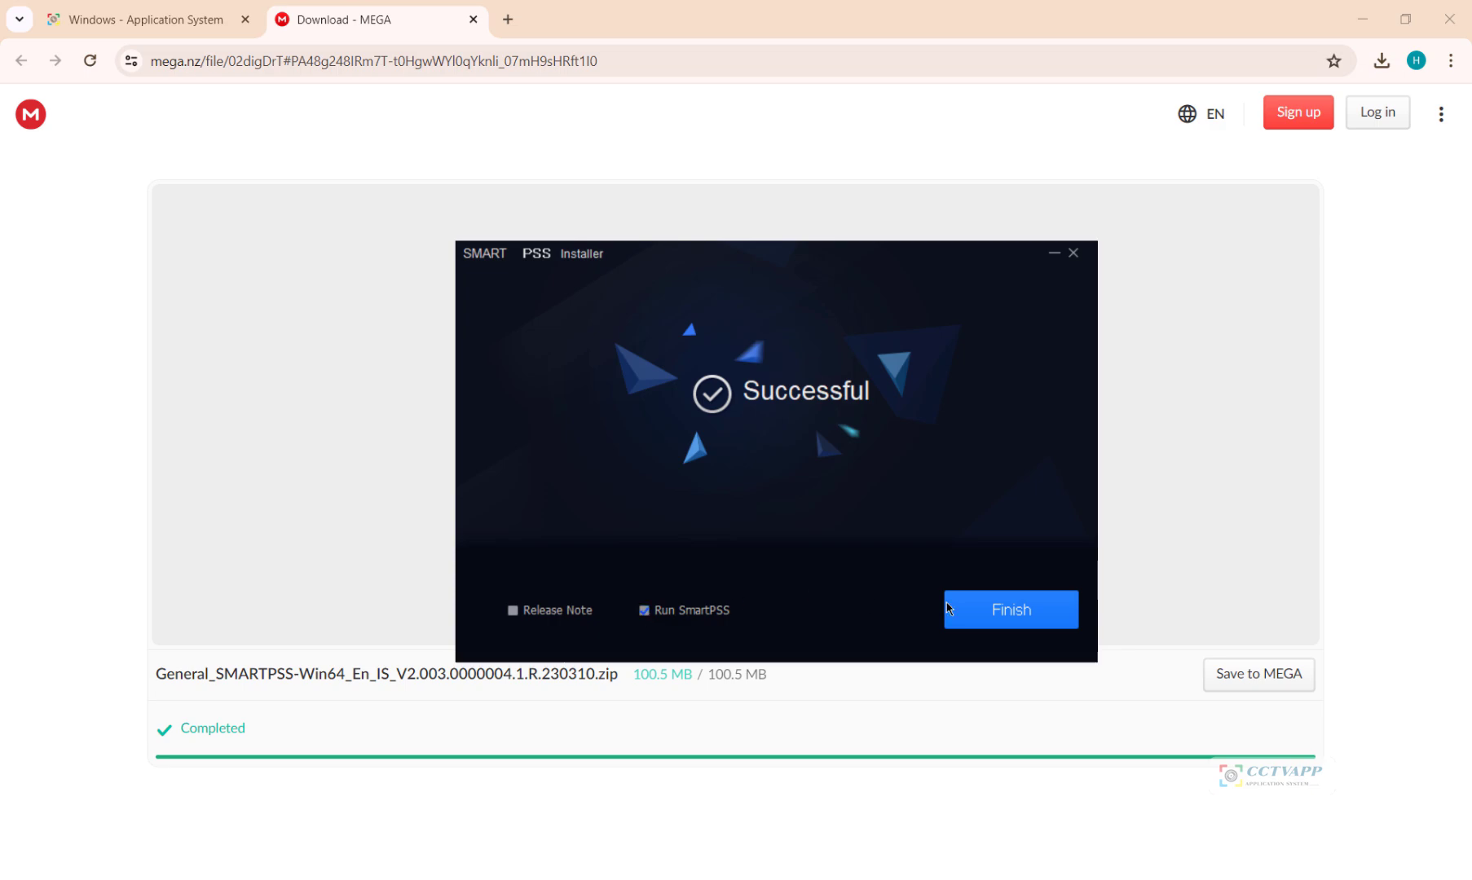
{"action": "left_click", "coordinate": [978, 609]}
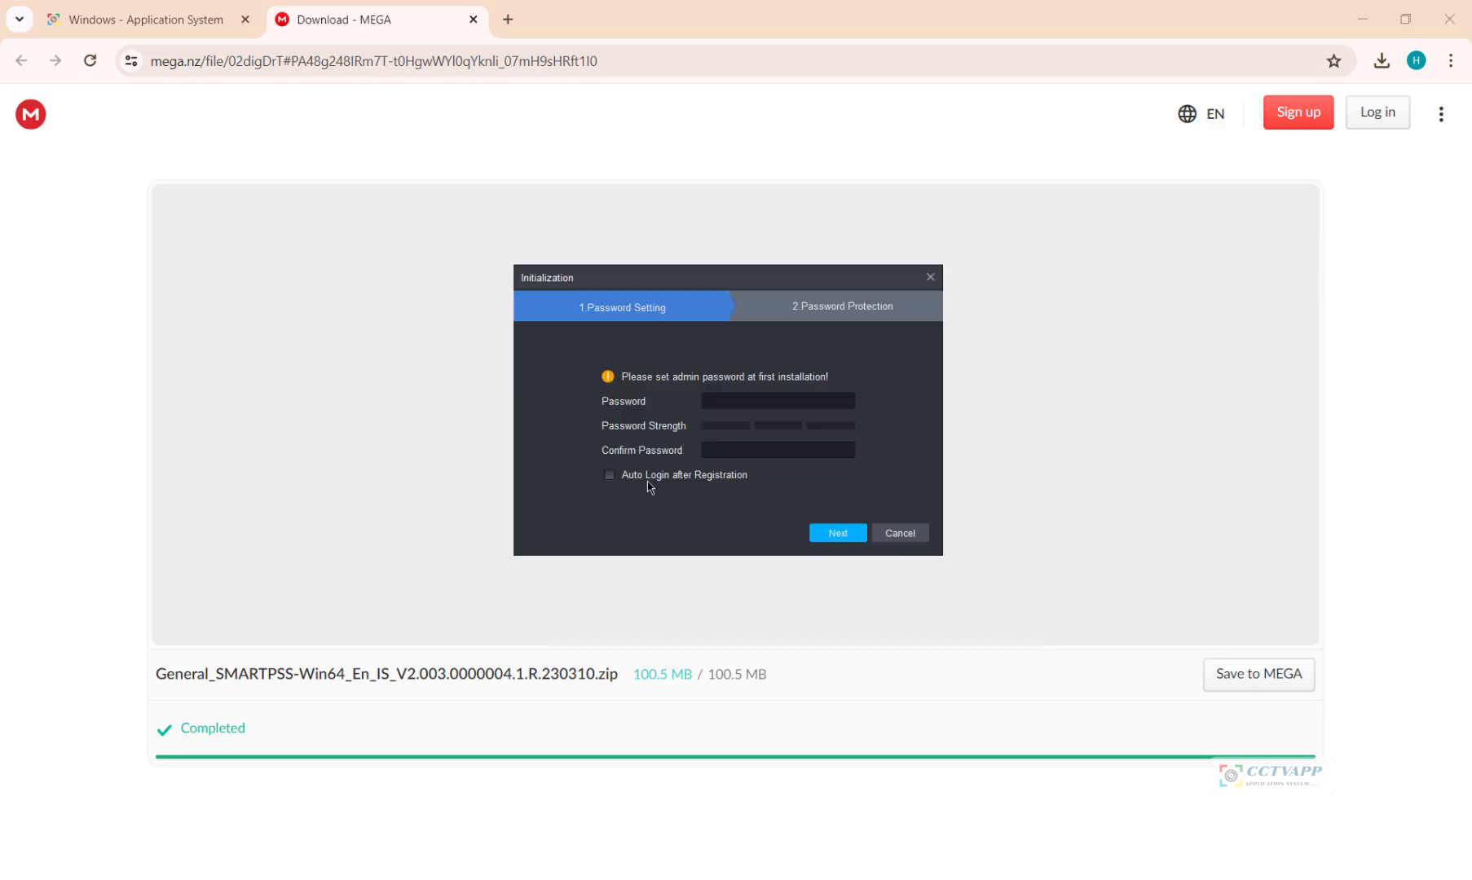
Step: Enable Auto Login and enter and confirm the admin password
{"action": "left_click", "coordinate": [610, 475]}
{"action": "left_click", "coordinate": [726, 404]}
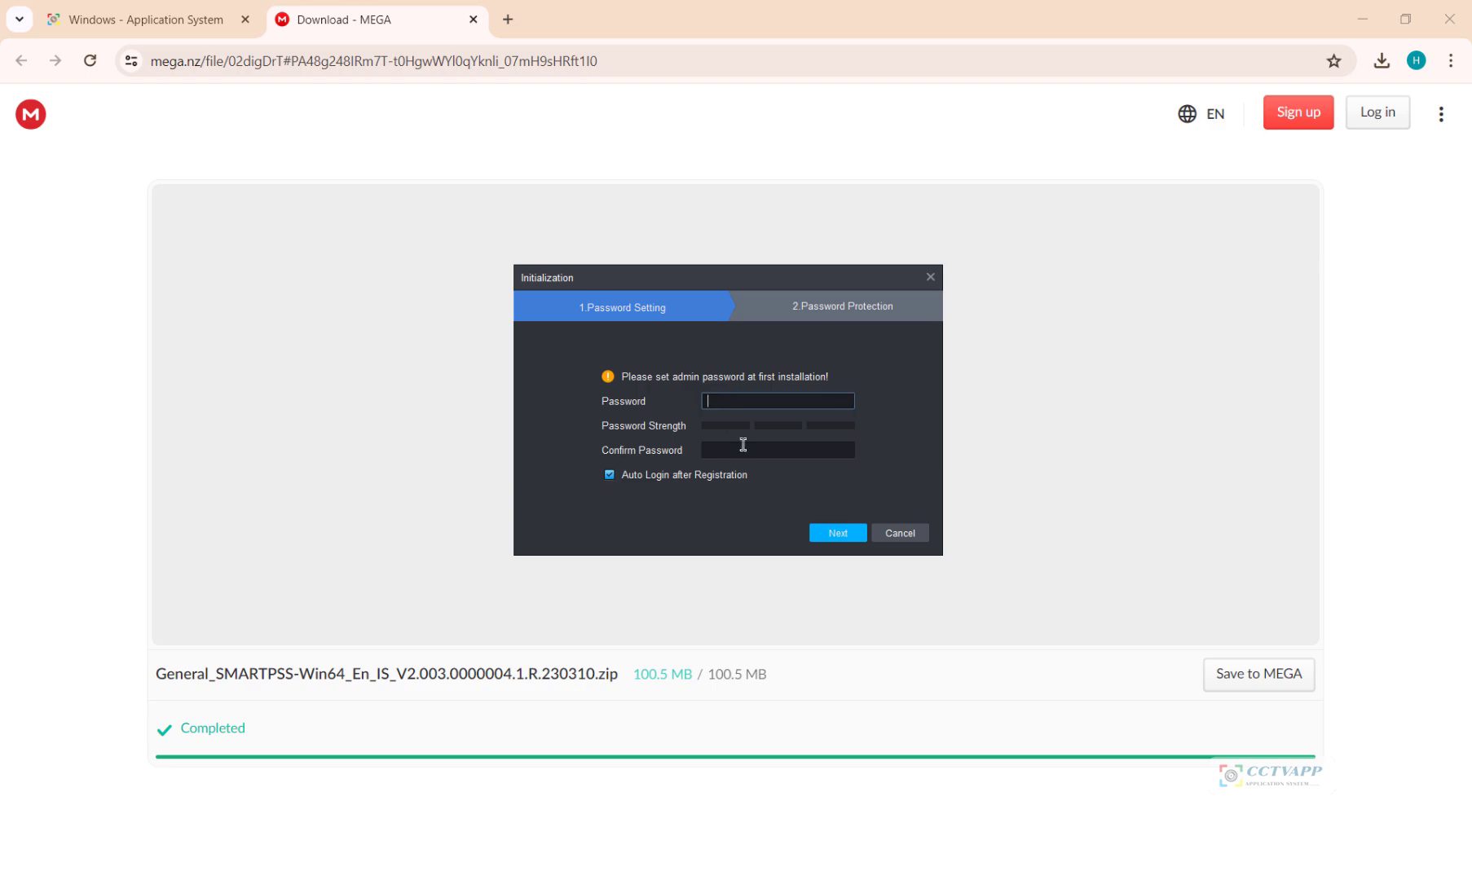
{"action": "left_click", "coordinate": [751, 450]}
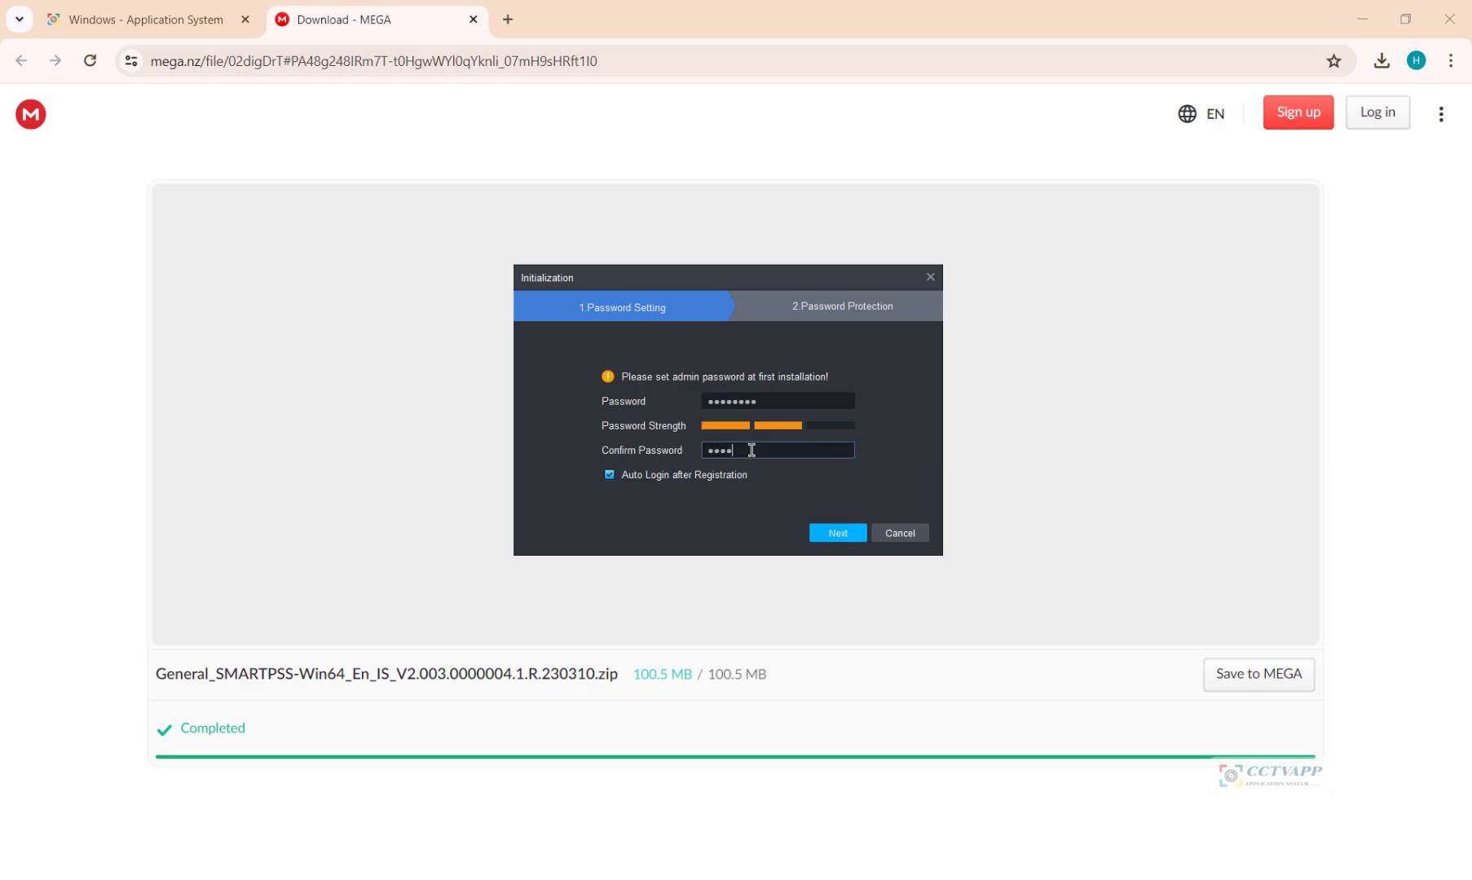
{"action": "left_click", "coordinate": [812, 534]}
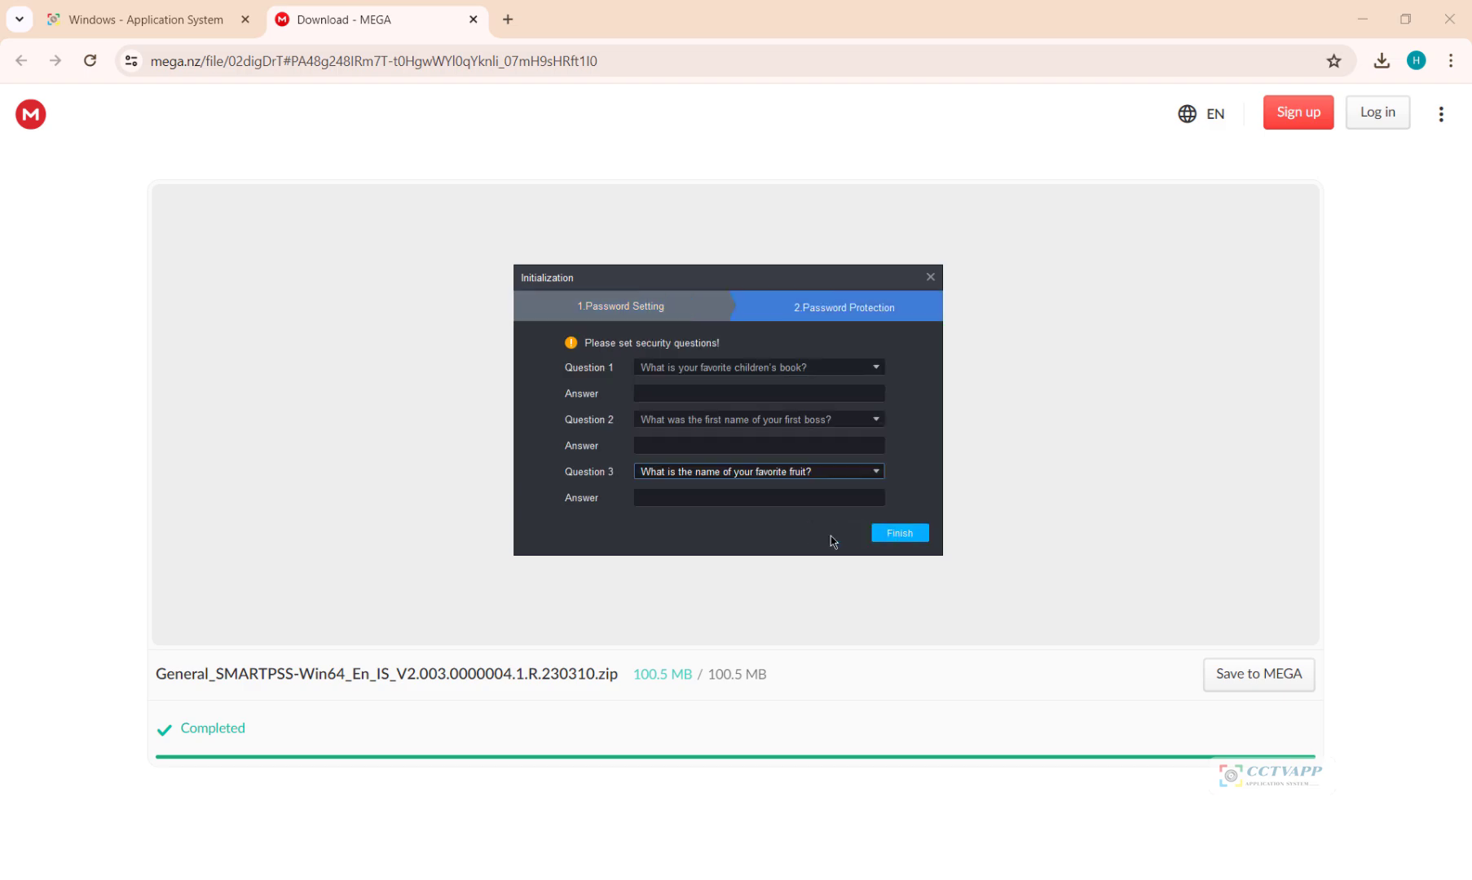
Step: Answer the three security questions and finish initialization
{"action": "left_click", "coordinate": [683, 394]}
{"action": "type", "text": "1"}
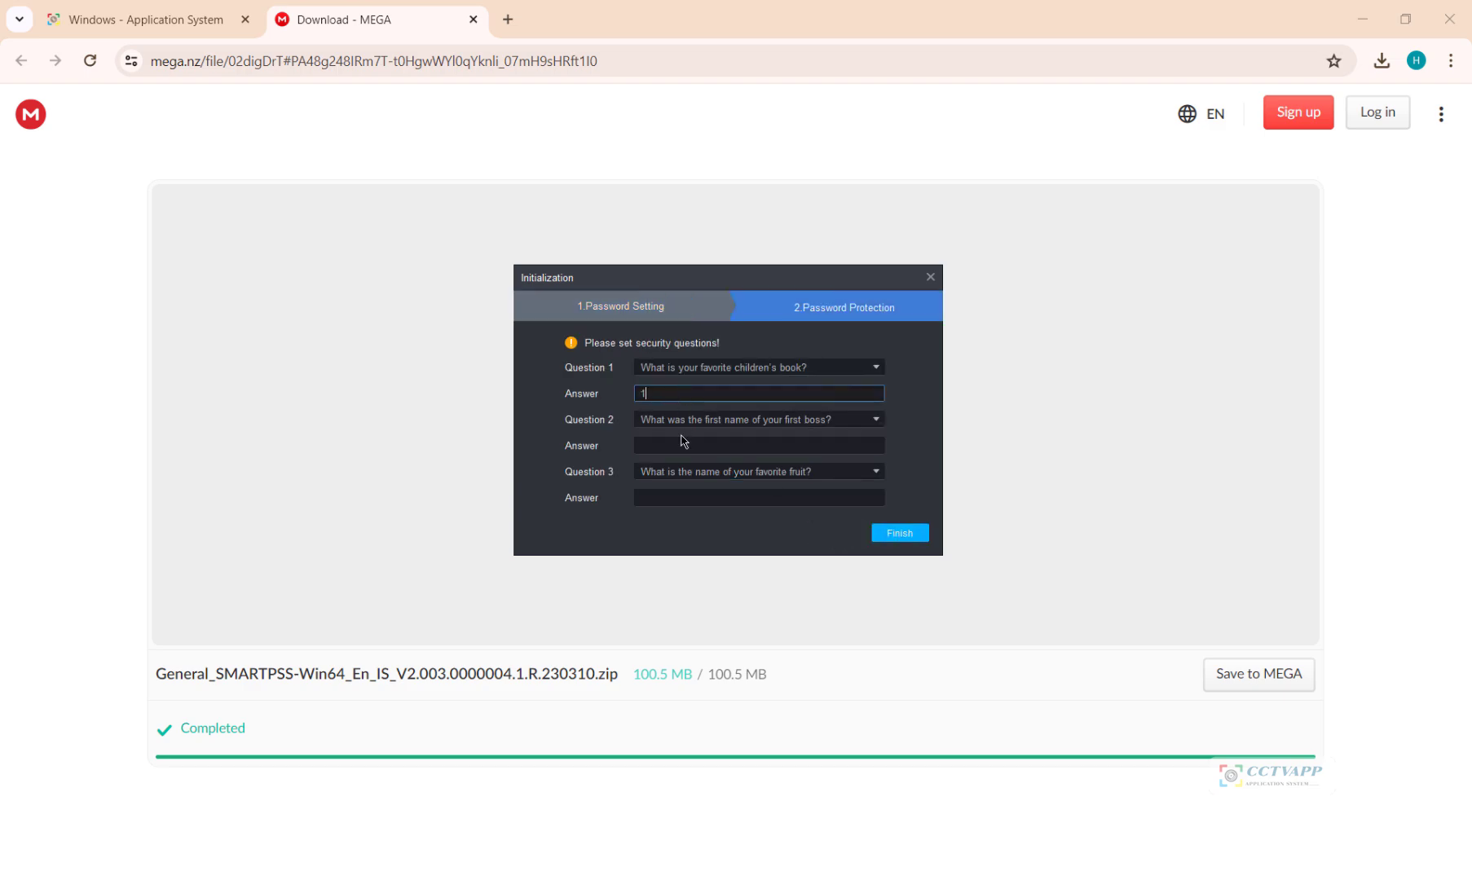
{"action": "left_click", "coordinate": [677, 447]}
{"action": "left_click", "coordinate": [675, 497]}
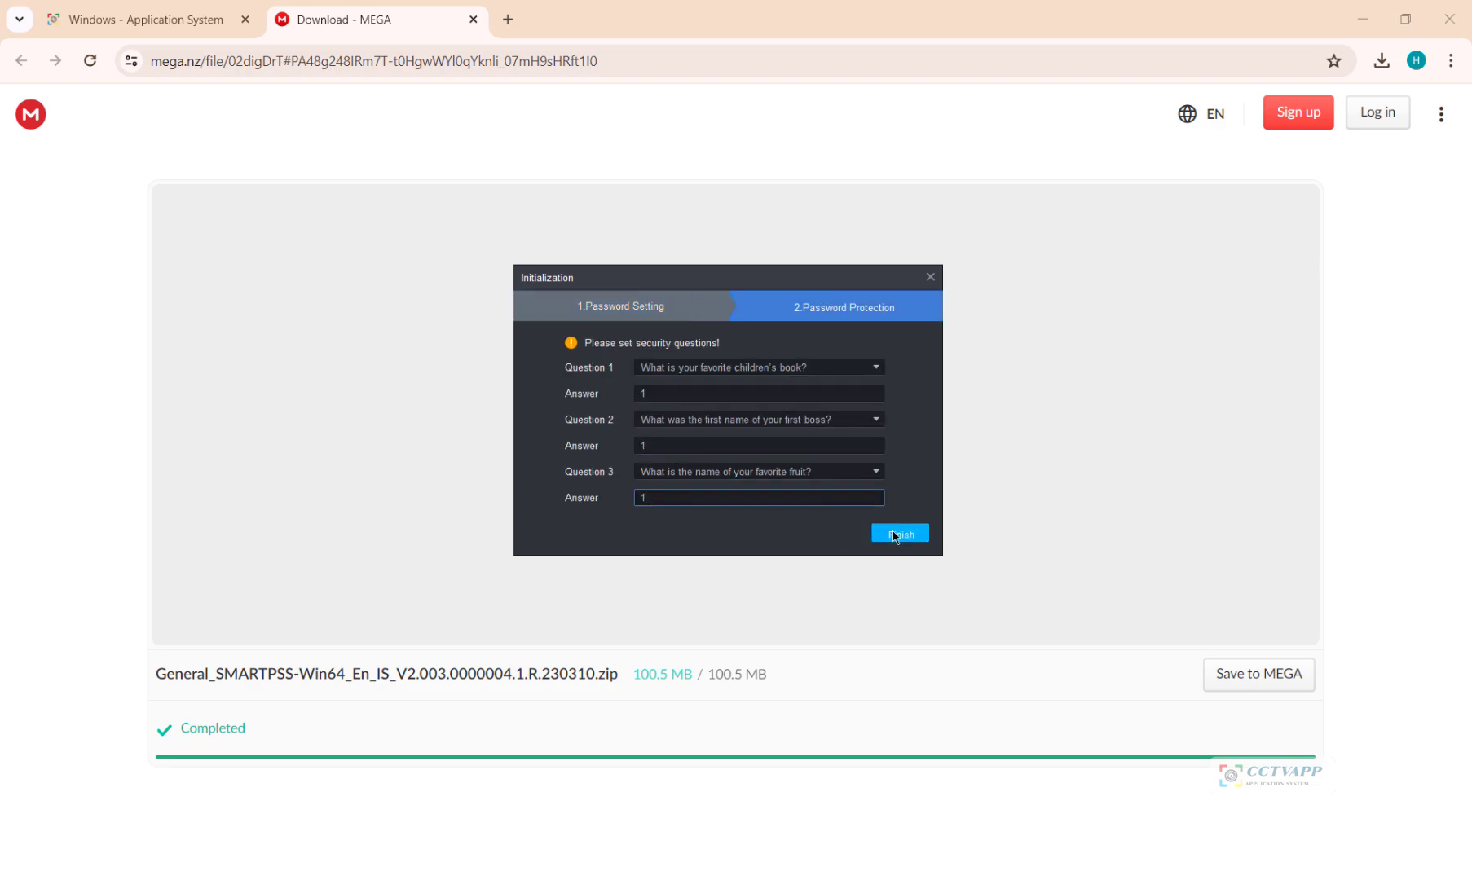
{"action": "left_click", "coordinate": [882, 533]}
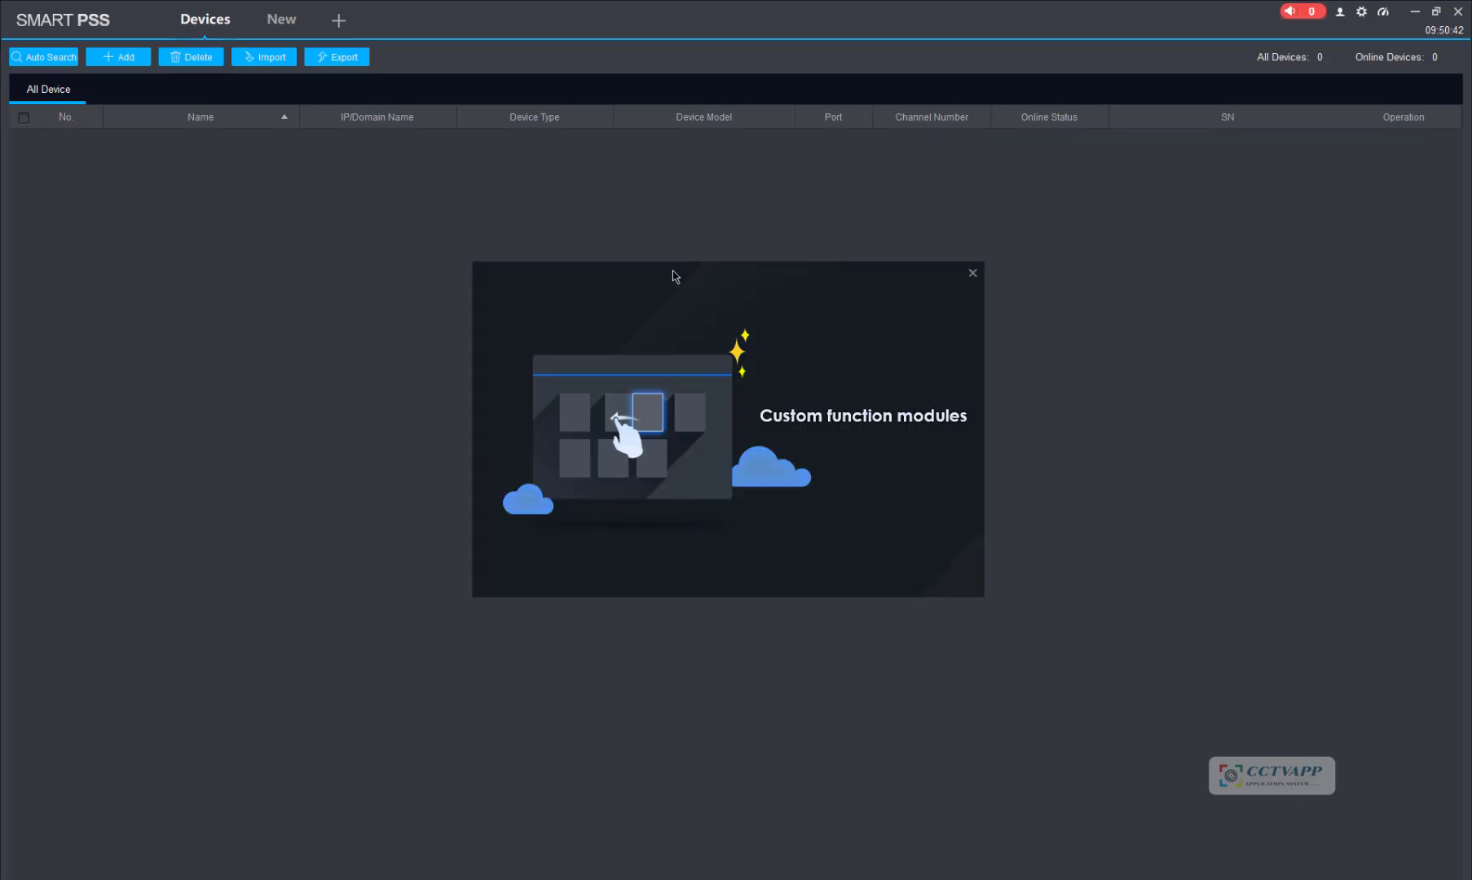
Step: Close the welcome panel and import Desktop\device.xml, accepting the import success message
{"action": "left_click", "coordinate": [971, 275]}
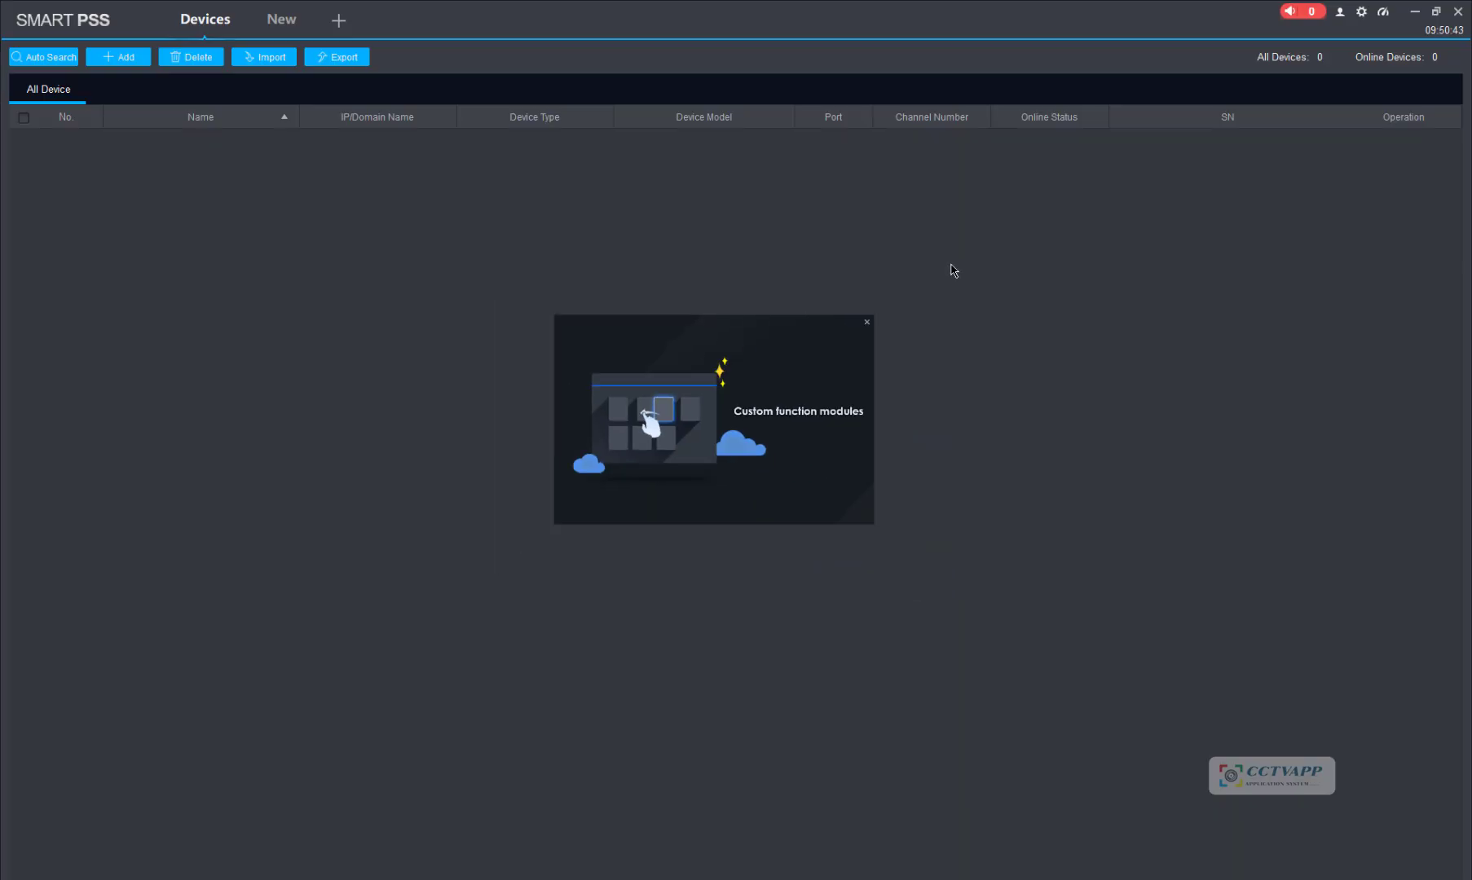
{"action": "left_click", "coordinate": [282, 60]}
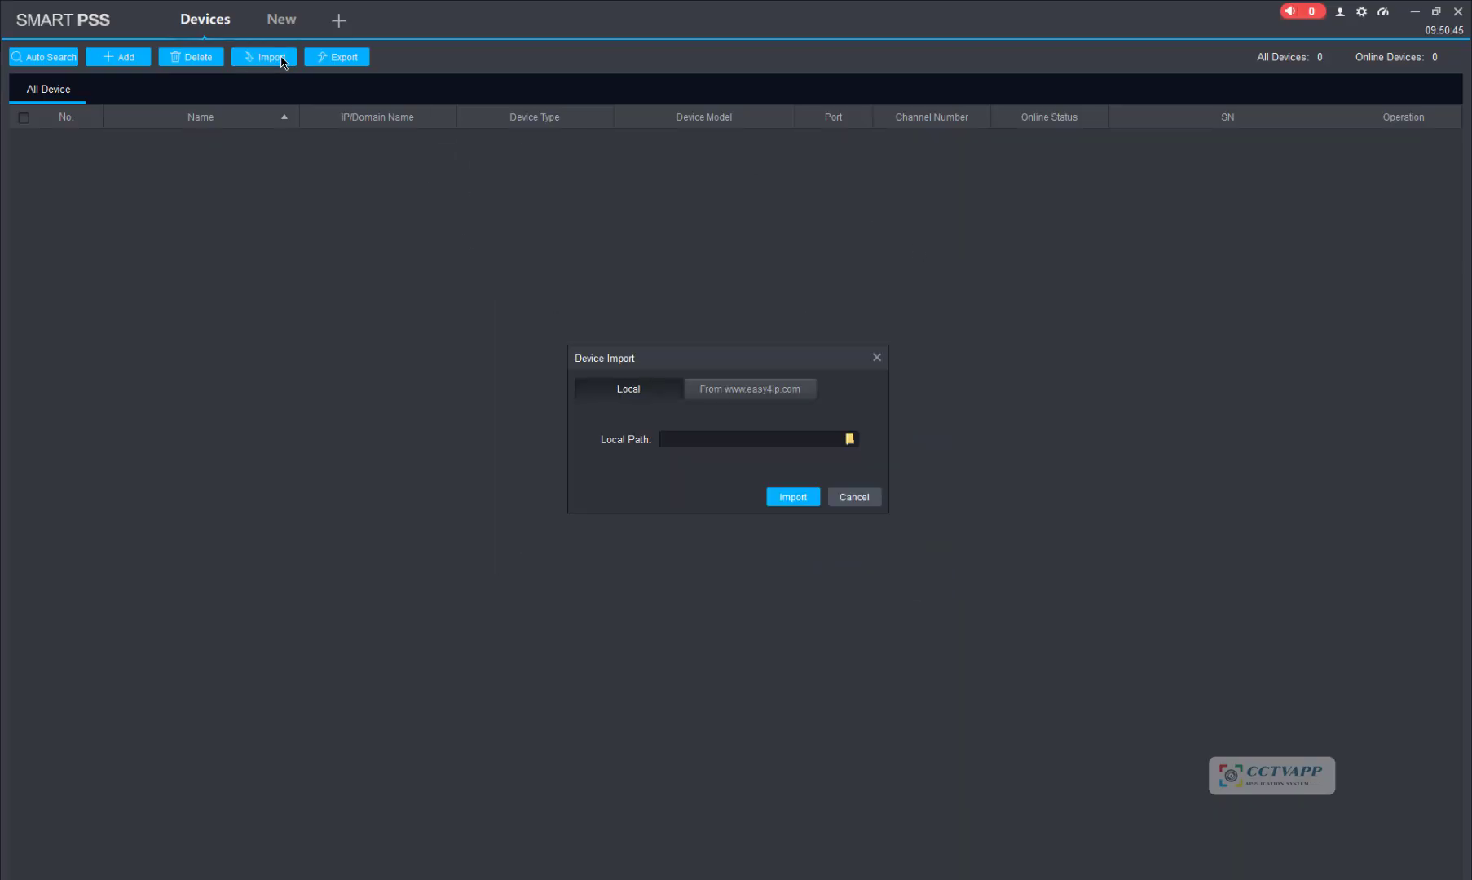
{"action": "left_click", "coordinate": [849, 440]}
{"action": "left_click", "coordinate": [635, 535]}
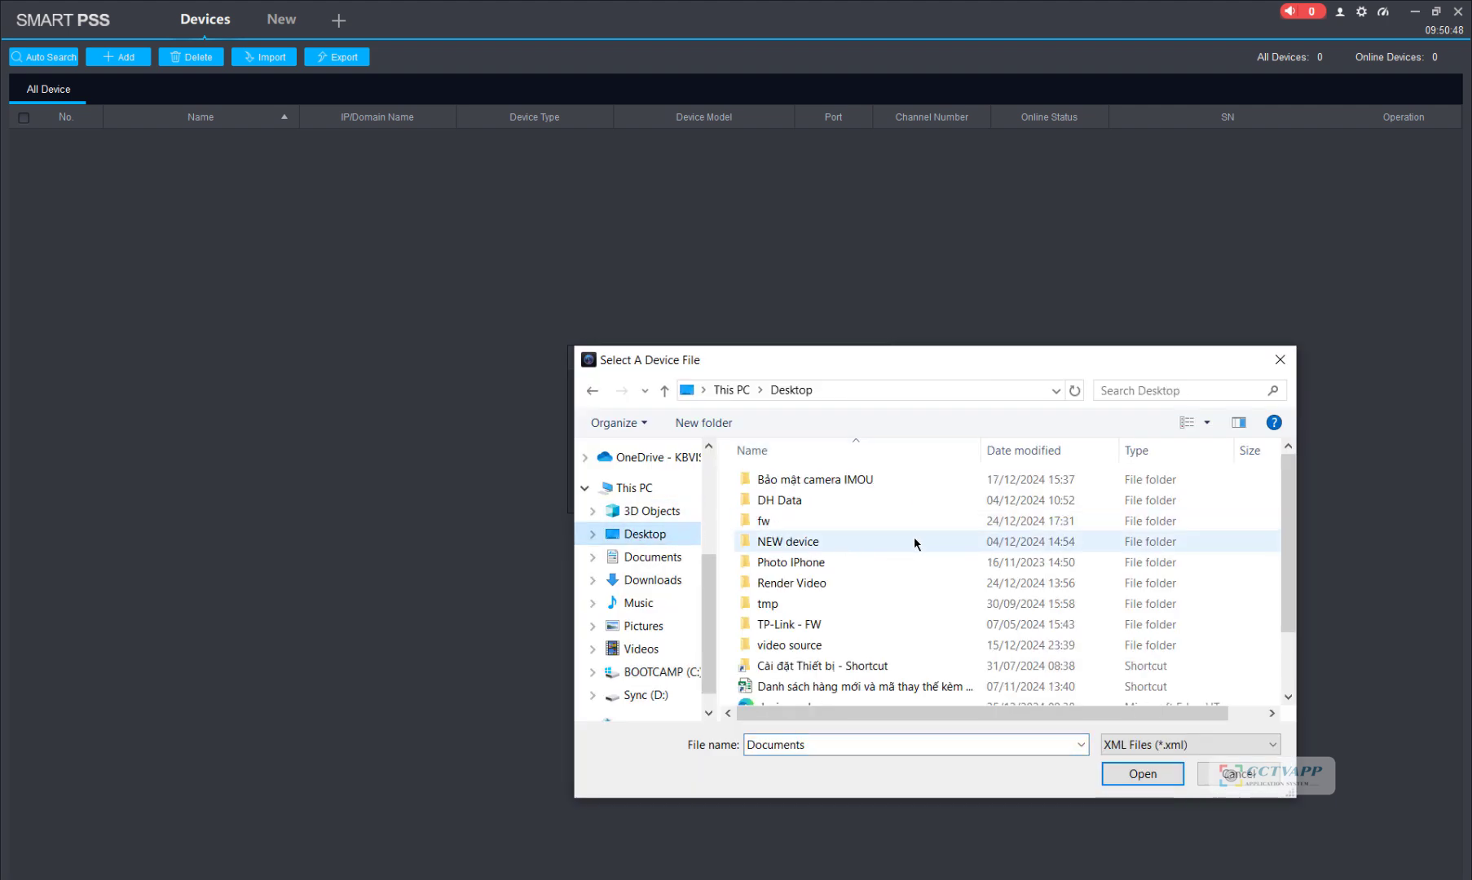
{"action": "scroll", "coordinate": [913, 581], "scroll_direction": "down", "scroll_amount": 1}
{"action": "left_click", "coordinate": [852, 654]}
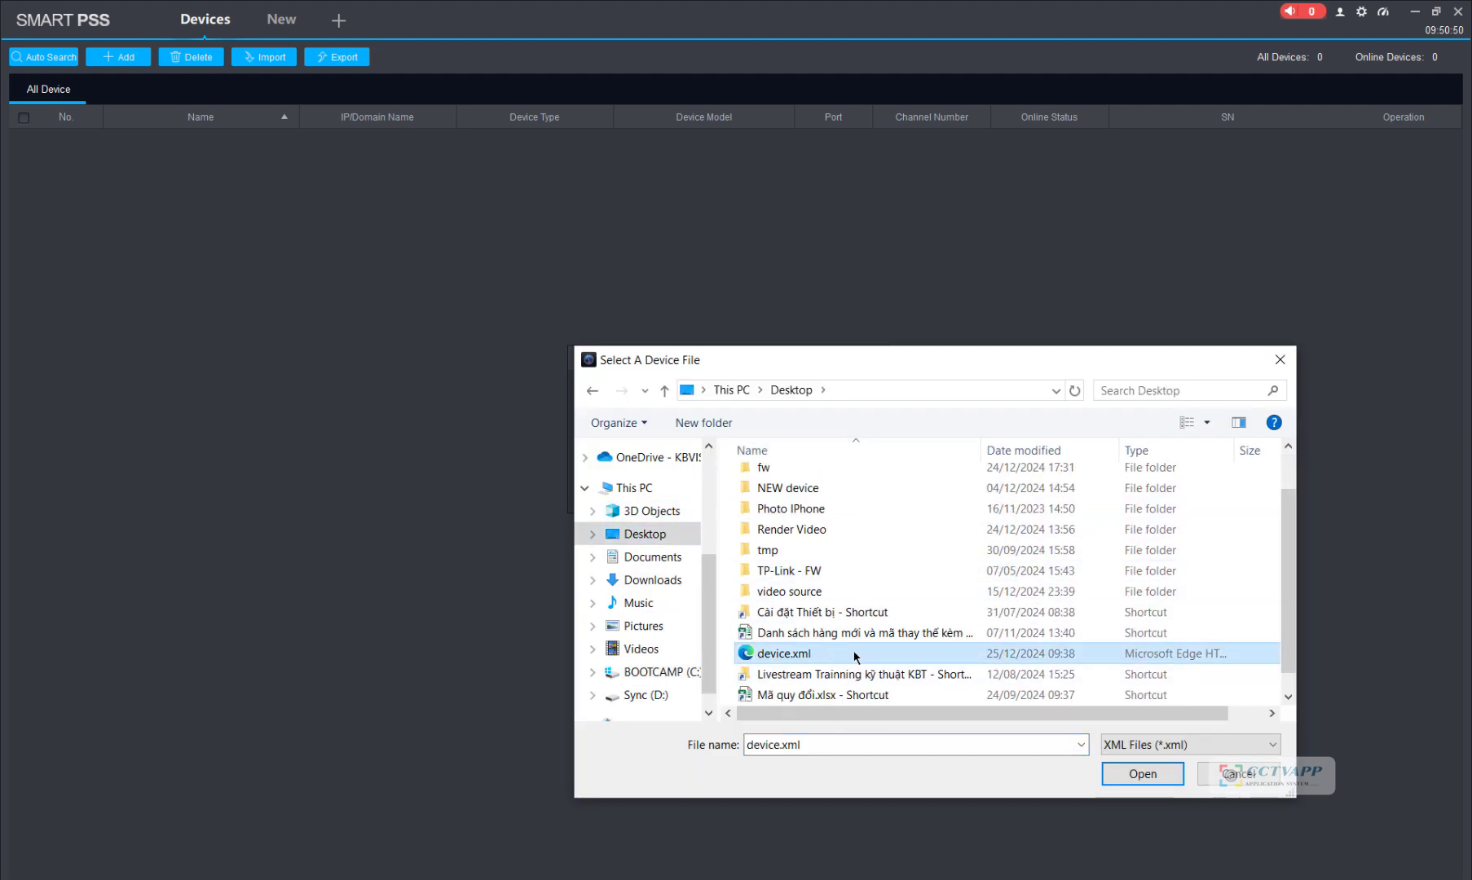
{"action": "left_click", "coordinate": [1143, 773]}
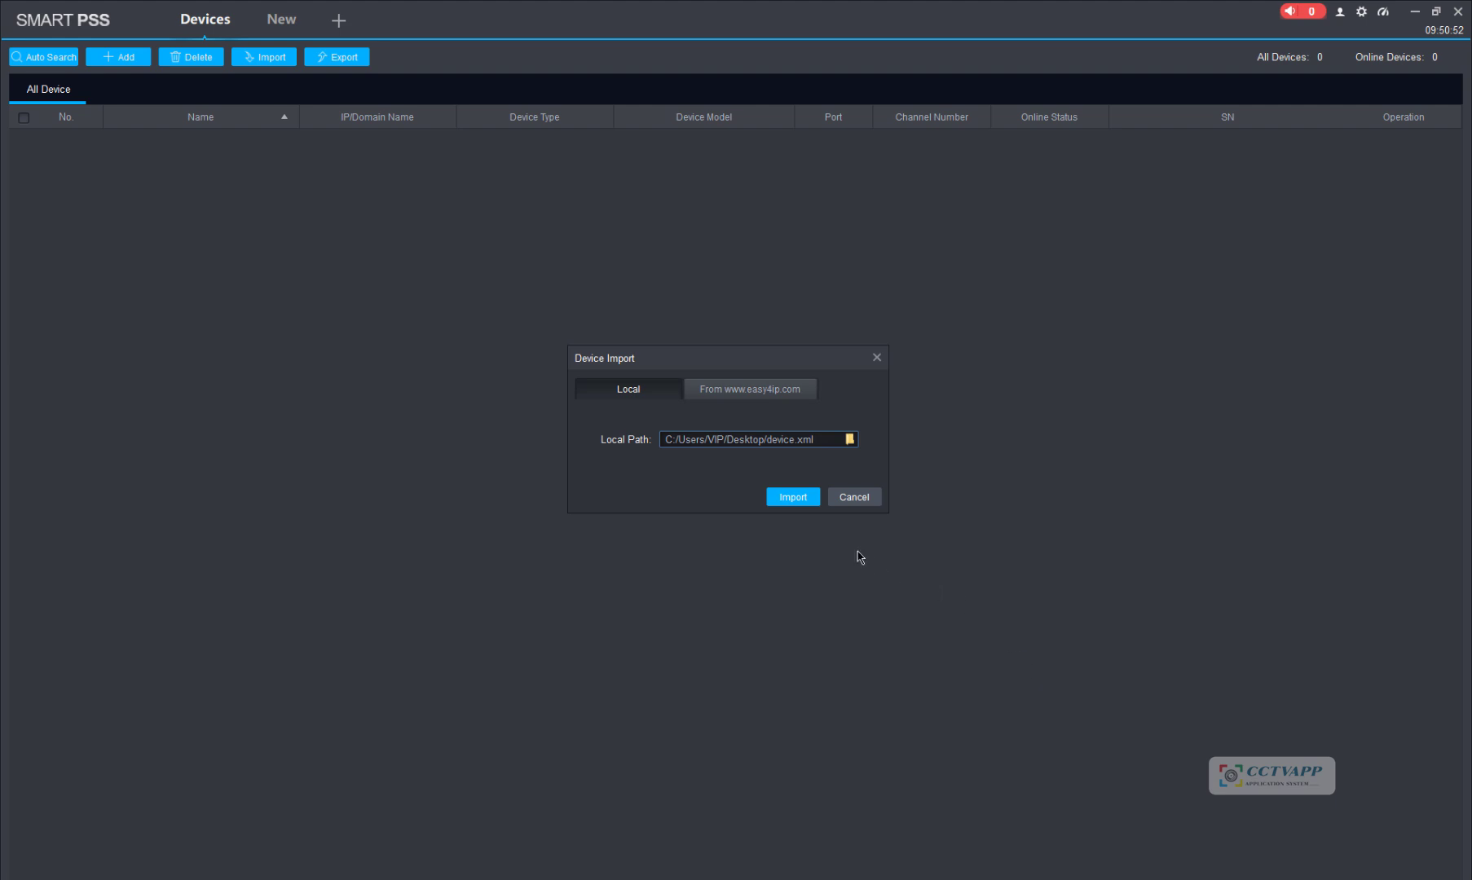
{"action": "left_click", "coordinate": [806, 499]}
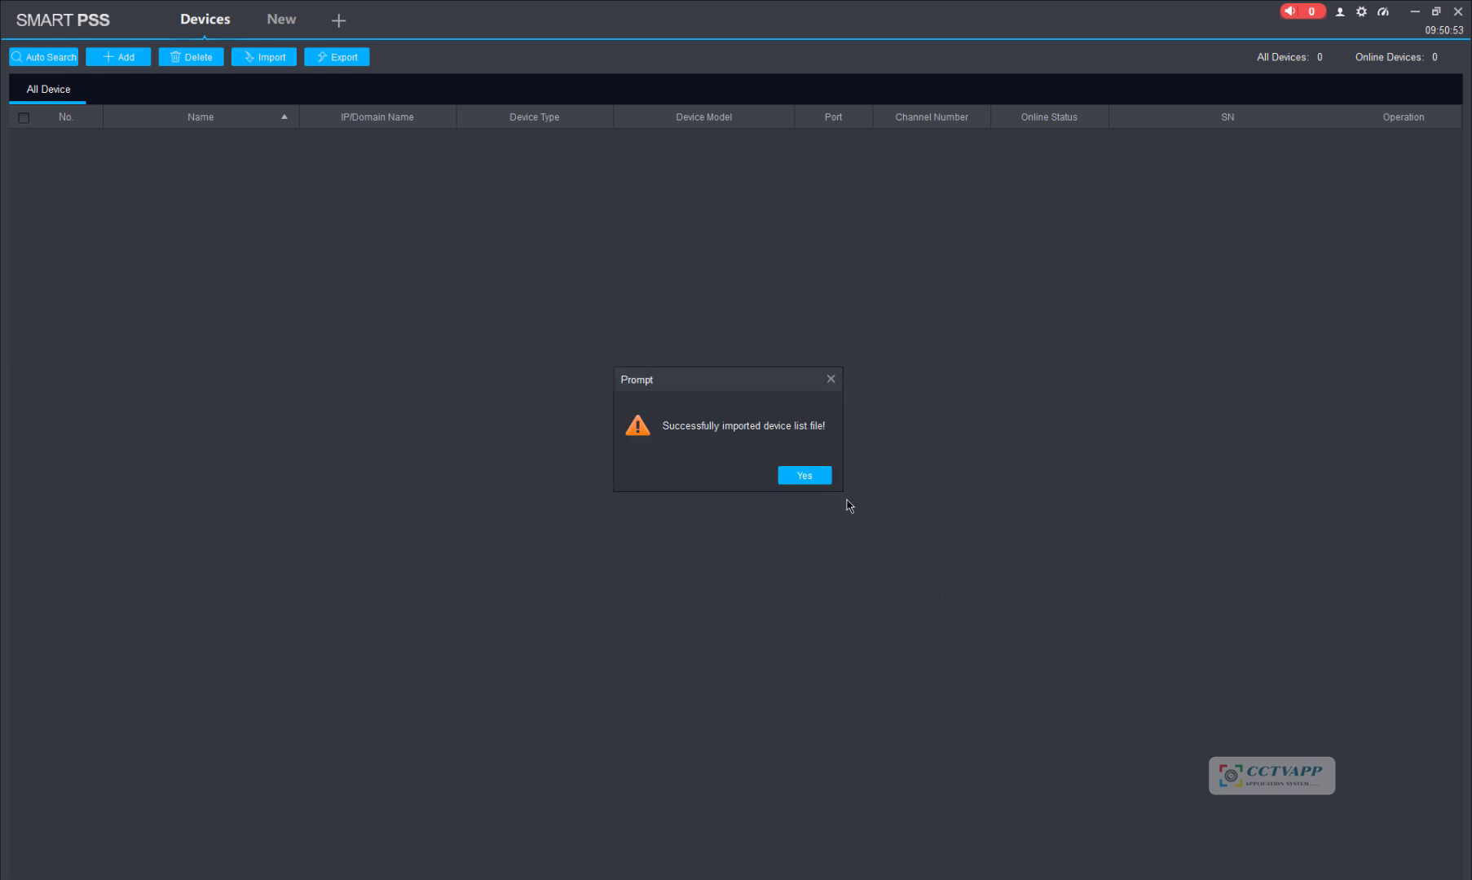
{"action": "left_click", "coordinate": [798, 477]}
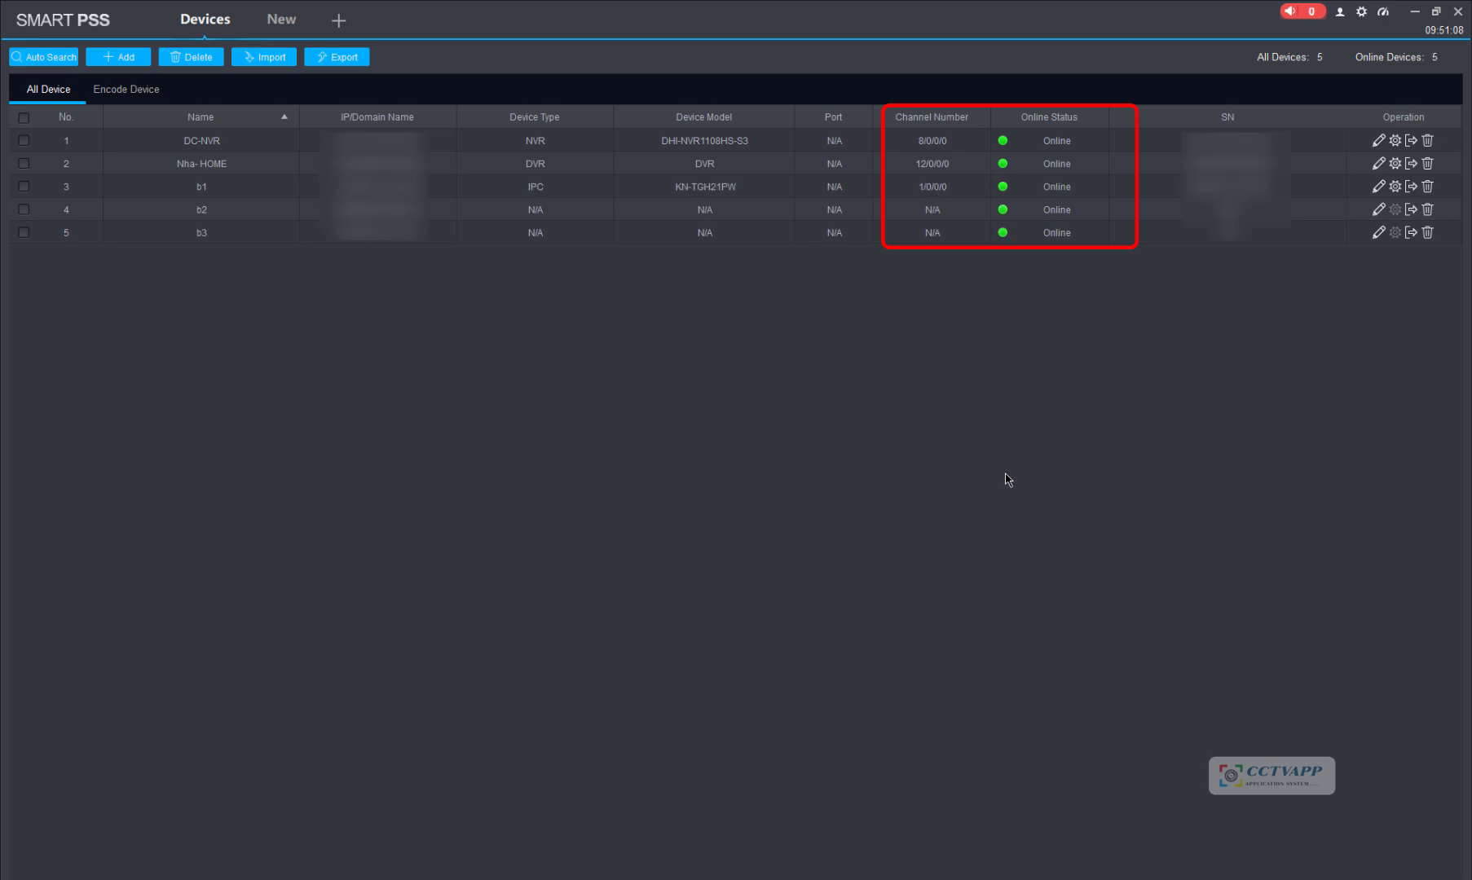
Step: Open Live View, show all four Nha- HOME cameras in a 2×2 grid, stretched to fill panes
{"action": "left_click", "coordinate": [284, 20]}
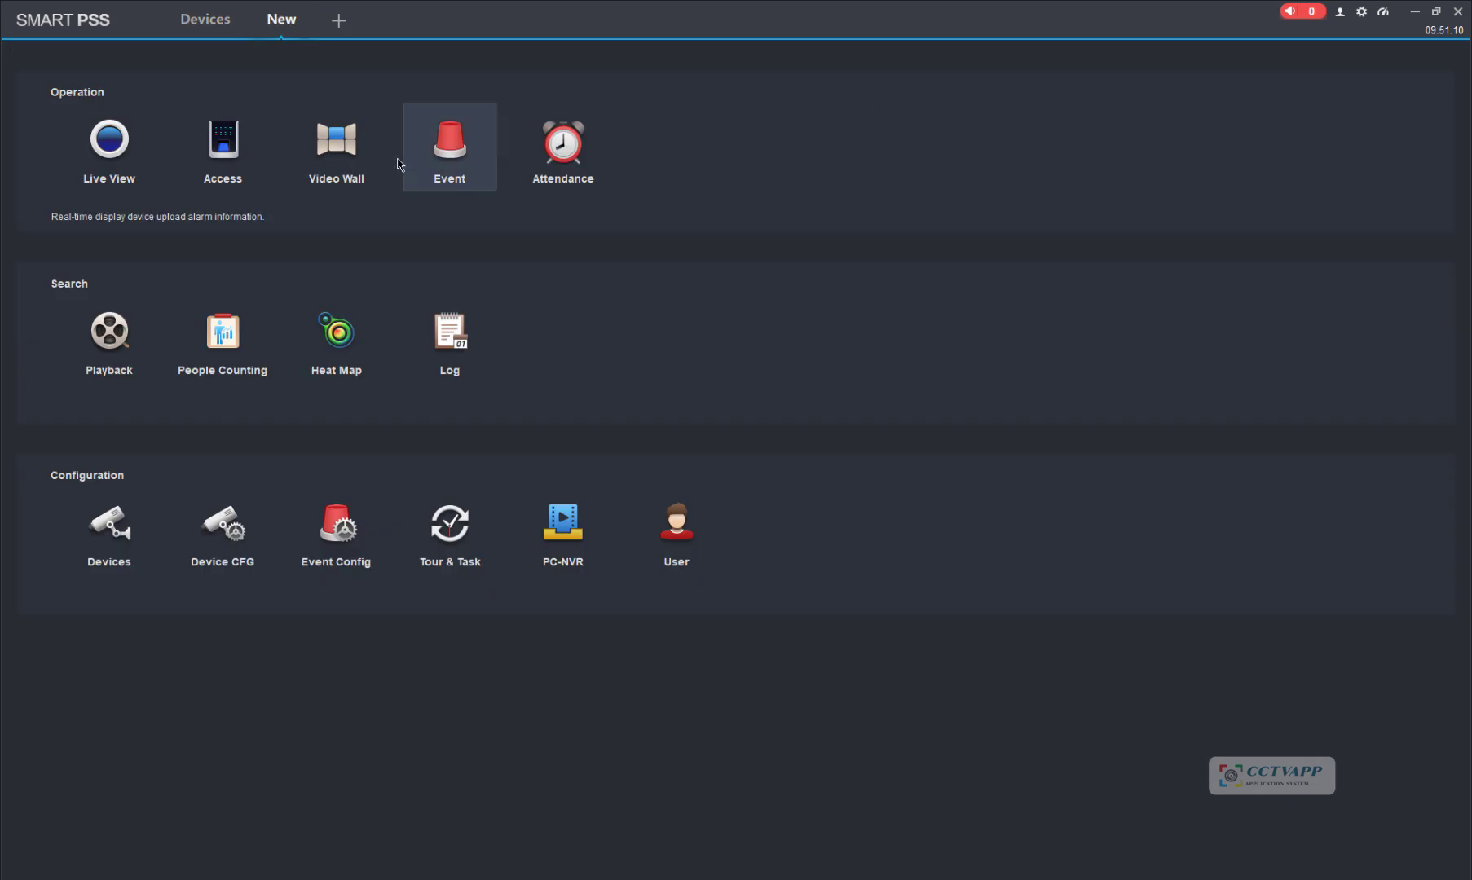
{"action": "left_click", "coordinate": [129, 169]}
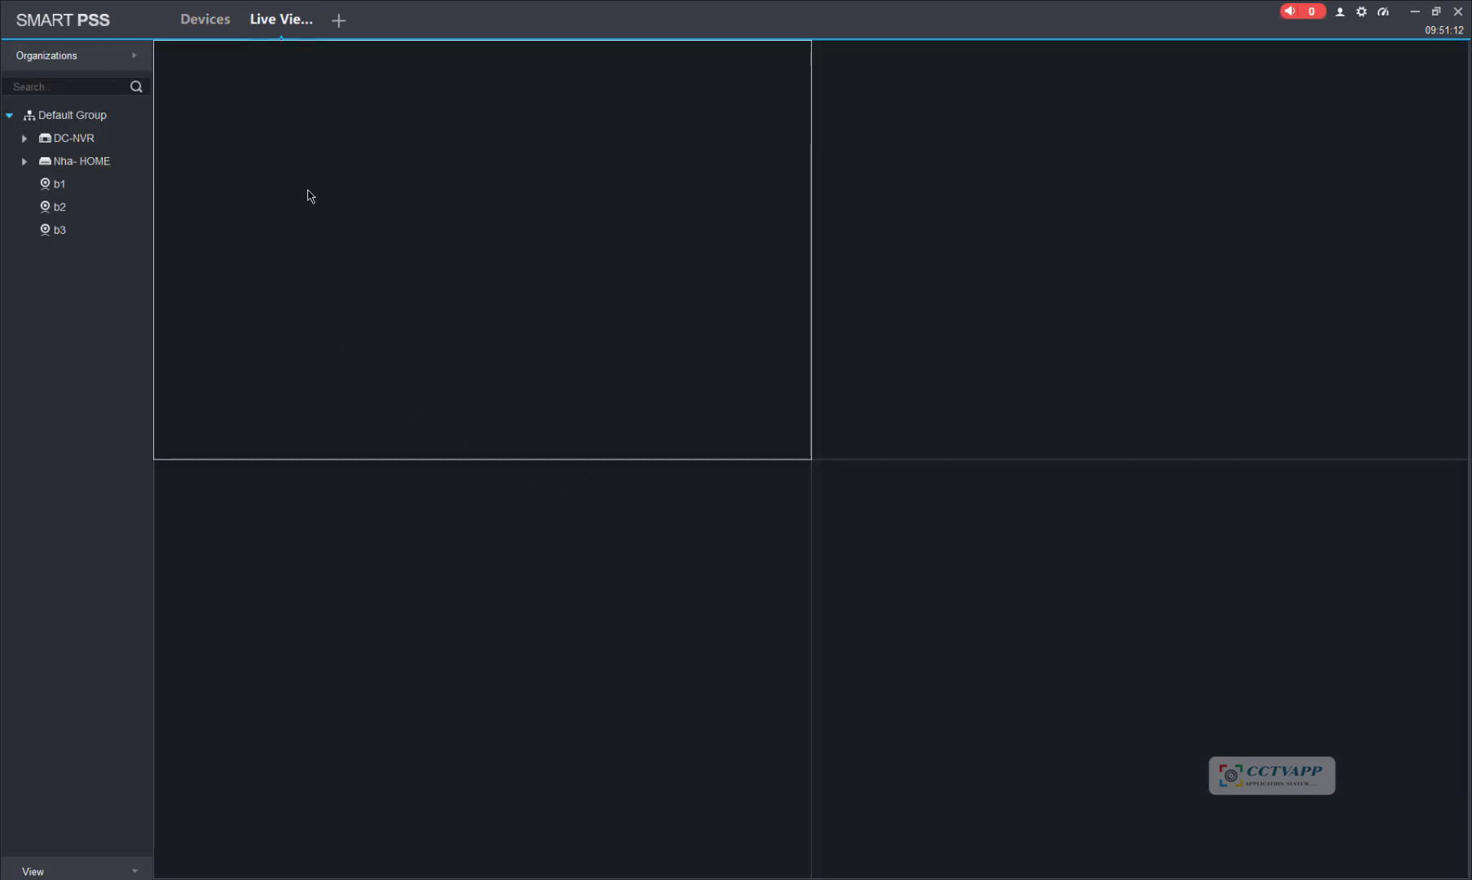
{"action": "double_click", "coordinate": [80, 161]}
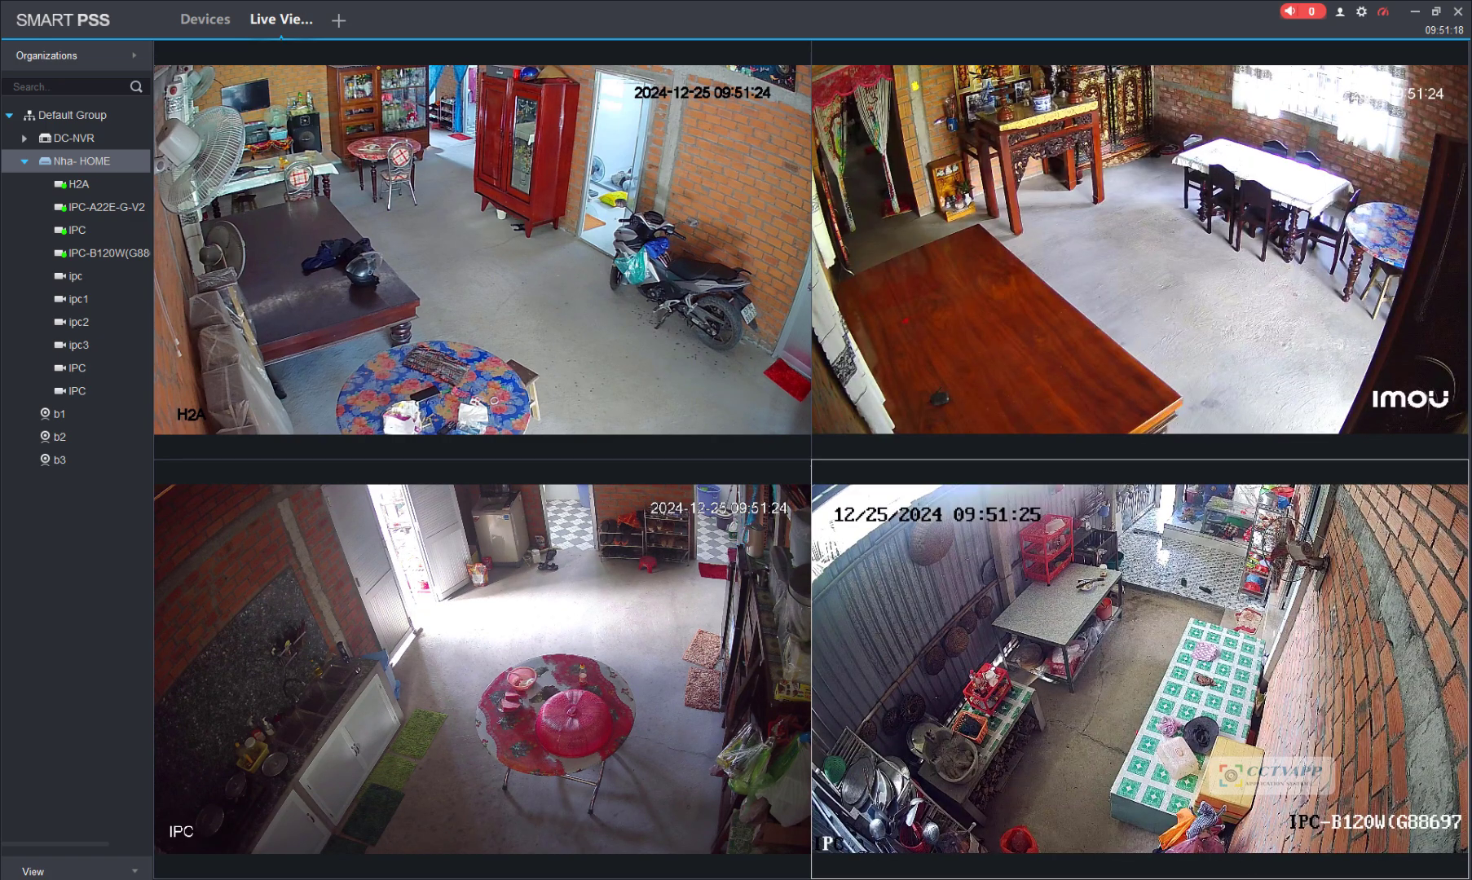
{"action": "right_click", "coordinate": [1254, 704]}
{"action": "left_click", "coordinate": [1280, 743]}
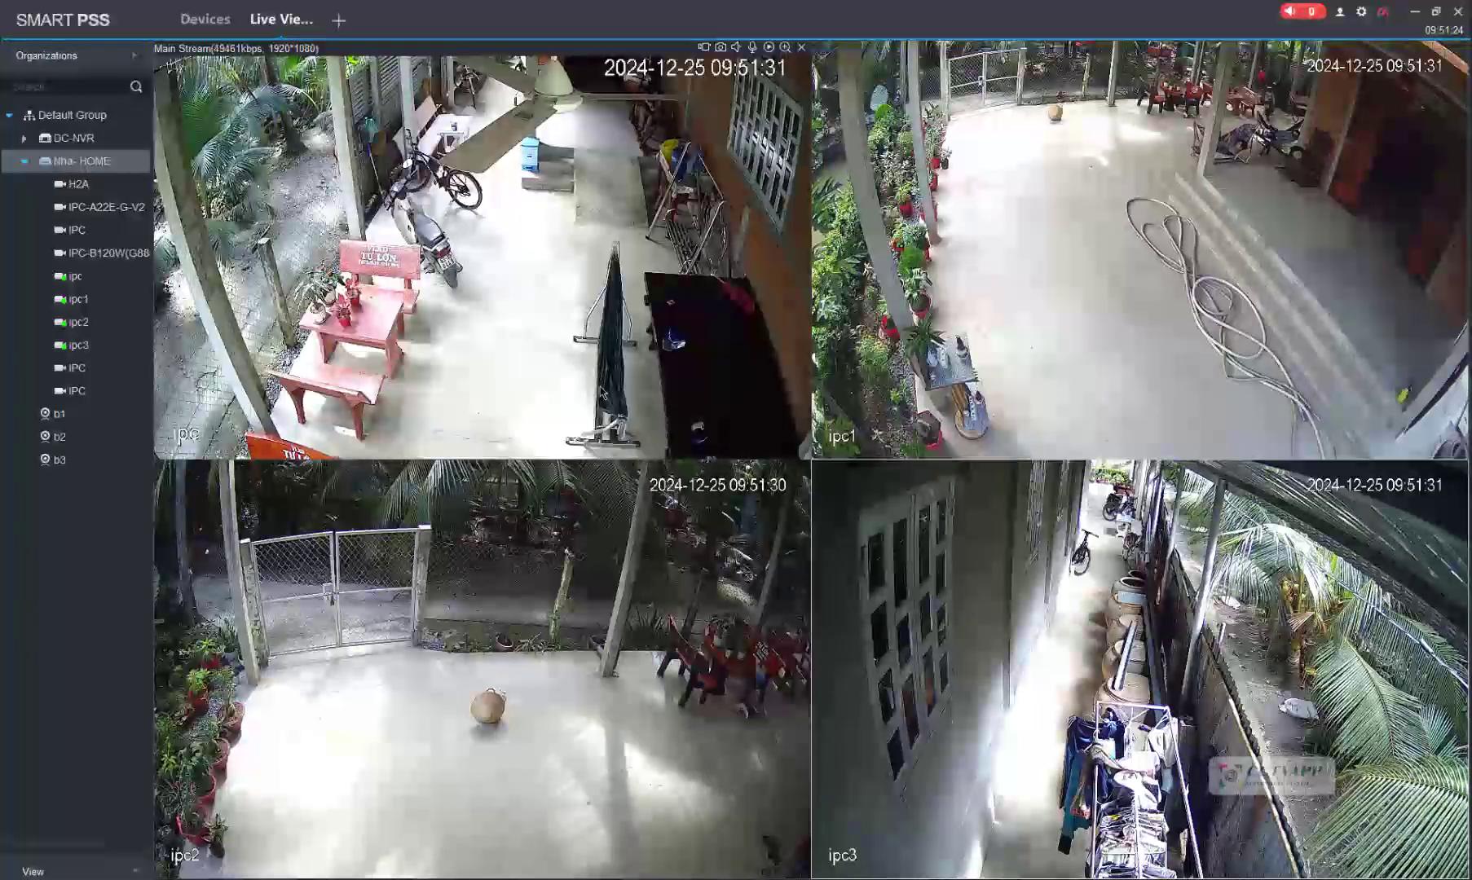
{"action": "mouse_move", "coordinate": [1039, 495]}
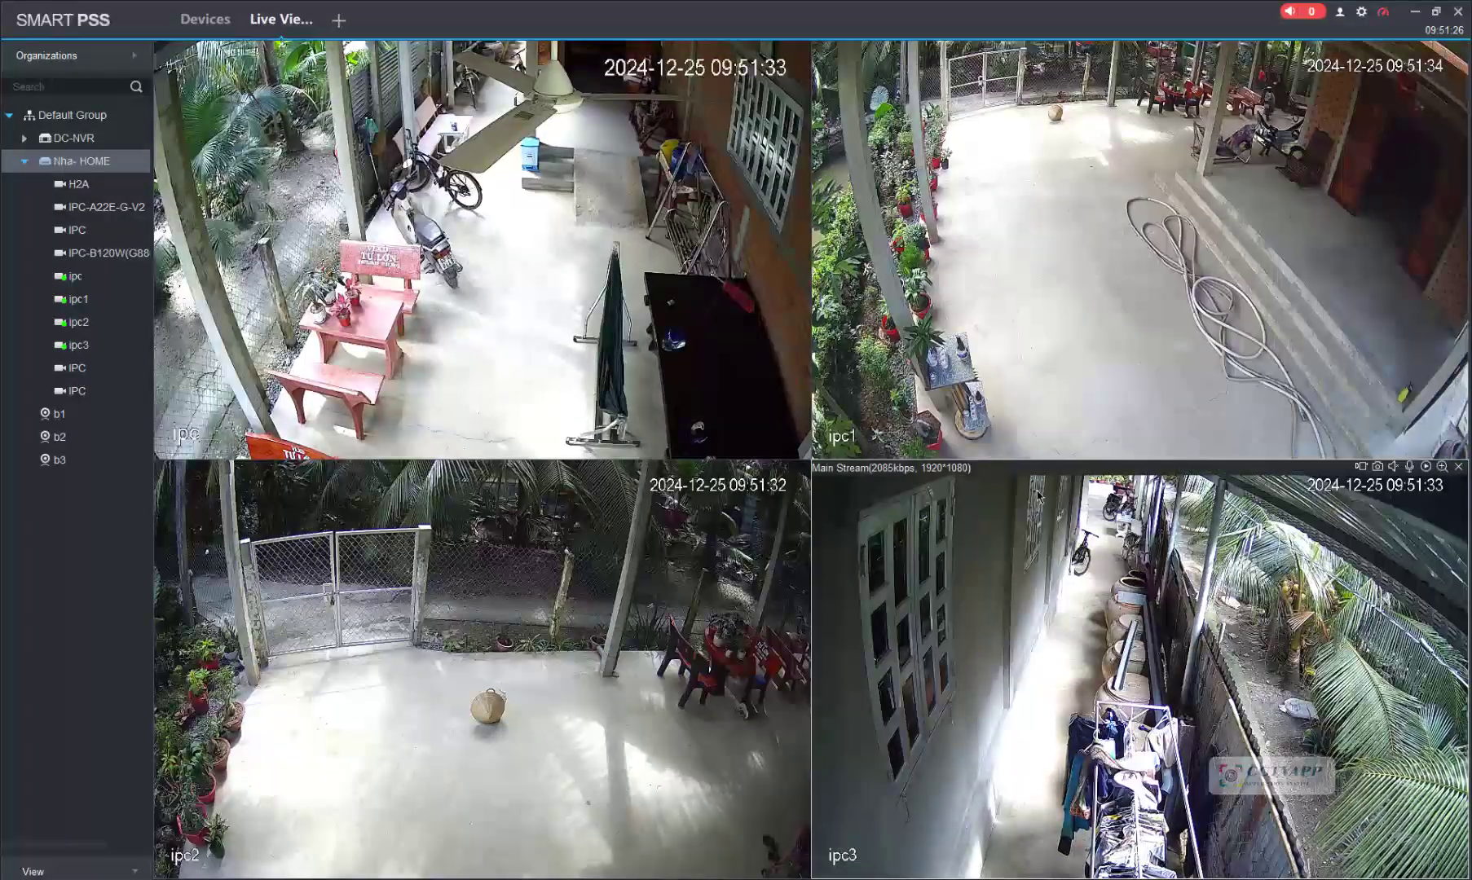